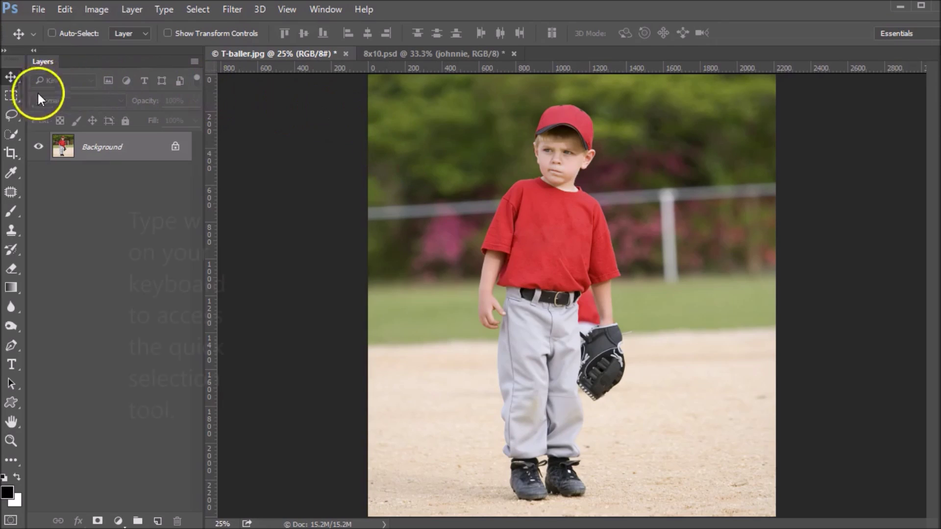
Step: Select the whole boy, including his cap, glove and shoes, with the Quick Selection tool, enlarging the brush to 150
{"action": "key", "text": "w"}
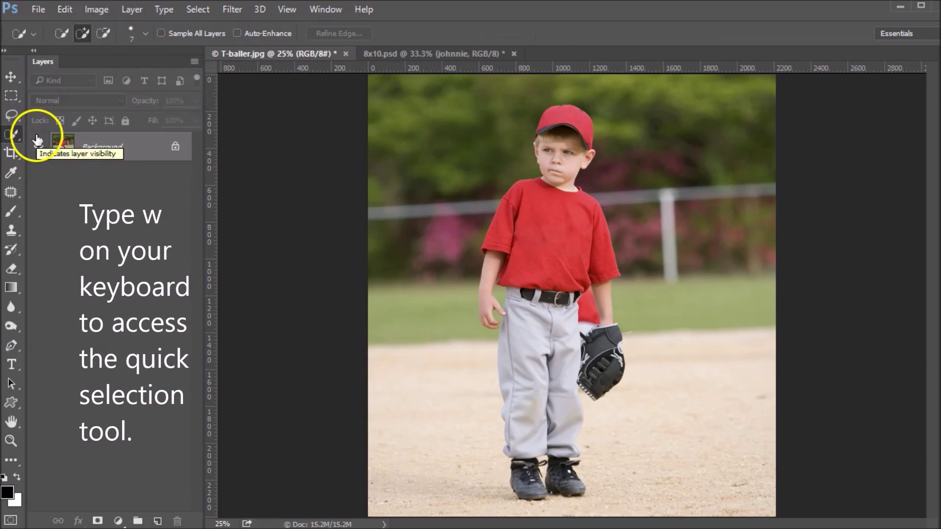
{"action": "key", "text": "bracketright"}
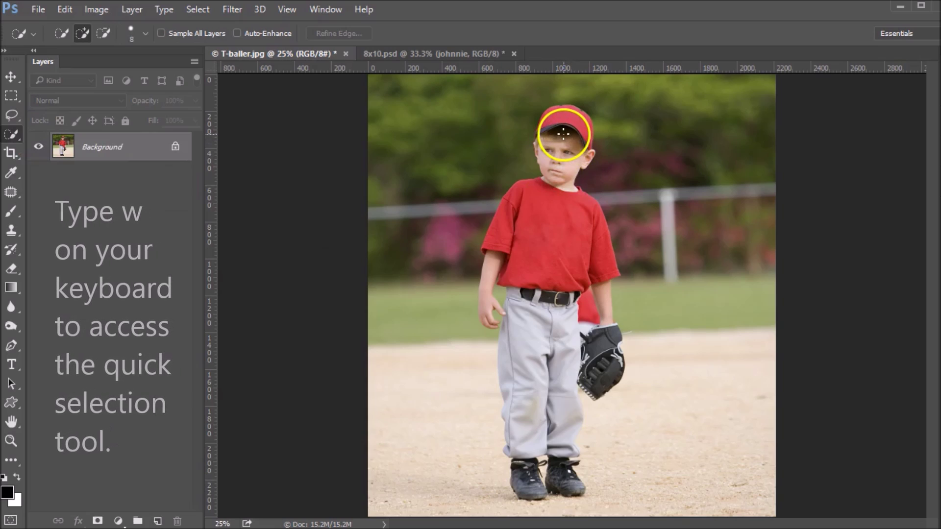
{"action": "key", "text": "bracketright"}
{"action": "key", "text": "bracketright"}
{"action": "key", "text": "bracketright"}
{"action": "key", "text": "bracketright"}
{"action": "key", "text": "bracketright"}
{"action": "key", "text": "bracketright"}
{"action": "key", "text": "bracketright"}
{"action": "key", "text": "bracketright"}
{"action": "key", "text": "bracketright"}
{"action": "key", "text": "bracketright"}
{"action": "key", "text": "bracketright"}
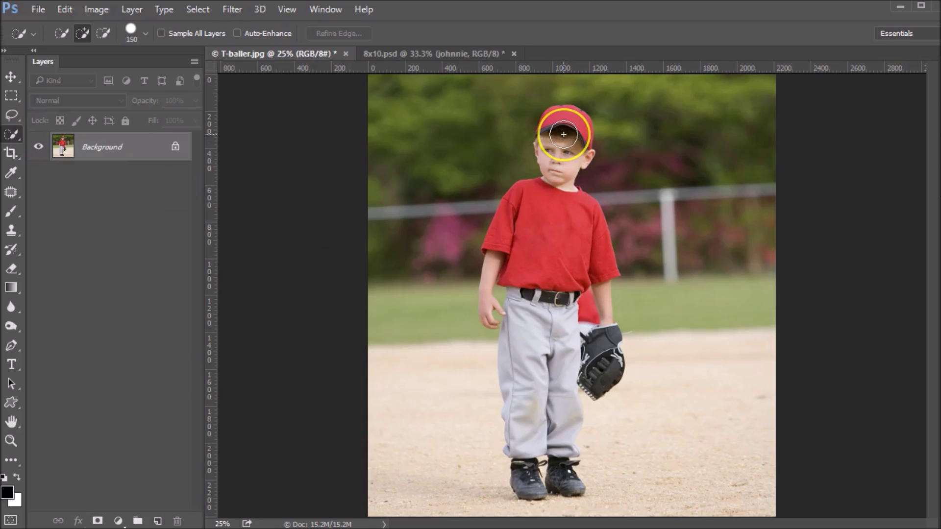
{"action": "mouse_move", "coordinate": [563, 126]}
{"action": "left_mouse_down"}
{"action": "mouse_move", "coordinate": [566, 167]}
{"action": "mouse_move", "coordinate": [542, 220]}
{"action": "mouse_move", "coordinate": [542, 205]}
{"action": "mouse_move", "coordinate": [548, 260]}
{"action": "mouse_move", "coordinate": [530, 314]}
{"action": "mouse_move", "coordinate": [527, 306]}
{"action": "mouse_move", "coordinate": [526, 361]}
{"action": "mouse_move", "coordinate": [595, 363]}
{"action": "mouse_move", "coordinate": [603, 352]}
{"action": "mouse_move", "coordinate": [596, 369]}
{"action": "mouse_move", "coordinate": [525, 411]}
{"action": "mouse_move", "coordinate": [522, 397]}
{"action": "mouse_move", "coordinate": [524, 443]}
{"action": "mouse_move", "coordinate": [534, 449]}
{"action": "mouse_move", "coordinate": [512, 470]}
{"action": "mouse_move", "coordinate": [527, 483]}
{"action": "mouse_move", "coordinate": [528, 452]}
{"action": "mouse_move", "coordinate": [564, 482]}
{"action": "mouse_move", "coordinate": [563, 315]}
{"action": "mouse_move", "coordinate": [586, 245]}
{"action": "mouse_move", "coordinate": [502, 274]}
{"action": "mouse_move", "coordinate": [494, 317]}
{"action": "mouse_move", "coordinate": [495, 274]}
{"action": "mouse_move", "coordinate": [556, 247]}
{"action": "mouse_move", "coordinate": [599, 326]}
{"action": "mouse_move", "coordinate": [589, 286]}
{"action": "left_mouse_up"}
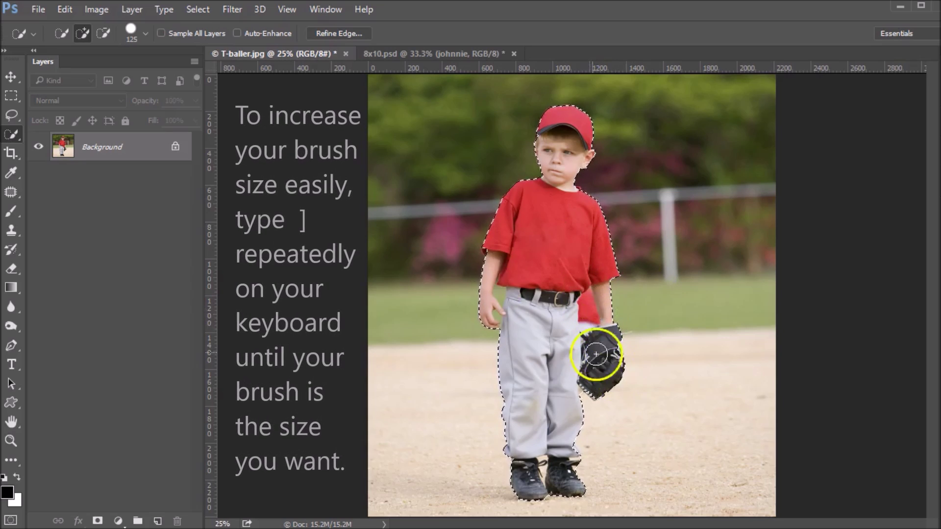
Step: Subtract the red and white background patch between the boy's waist and gloved arm from the selection with a size 40 brush
{"action": "key", "text": "ctrl+d"}
{"action": "left_click", "coordinate": [539, 328]}
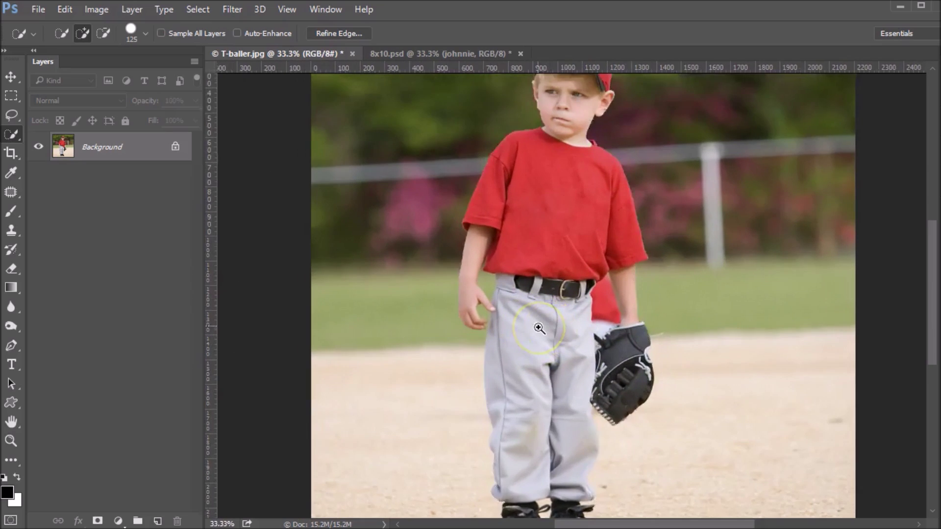
{"action": "left_click", "coordinate": [539, 328]}
{"action": "left_click", "coordinate": [539, 328]}
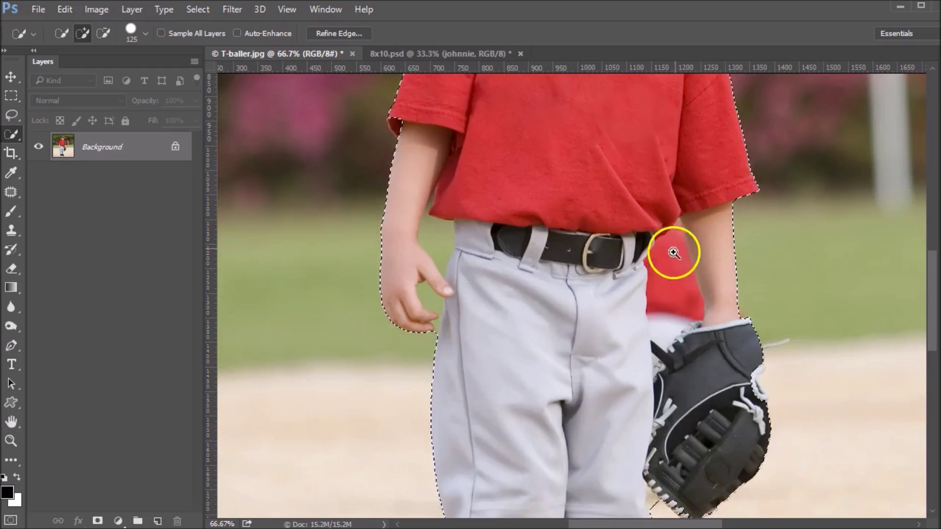
{"action": "key", "text": "bracketleft"}
{"action": "key", "text": "bracketleft"}
{"action": "key", "text": "bracketleft"}
{"action": "key", "text": "bracketleft"}
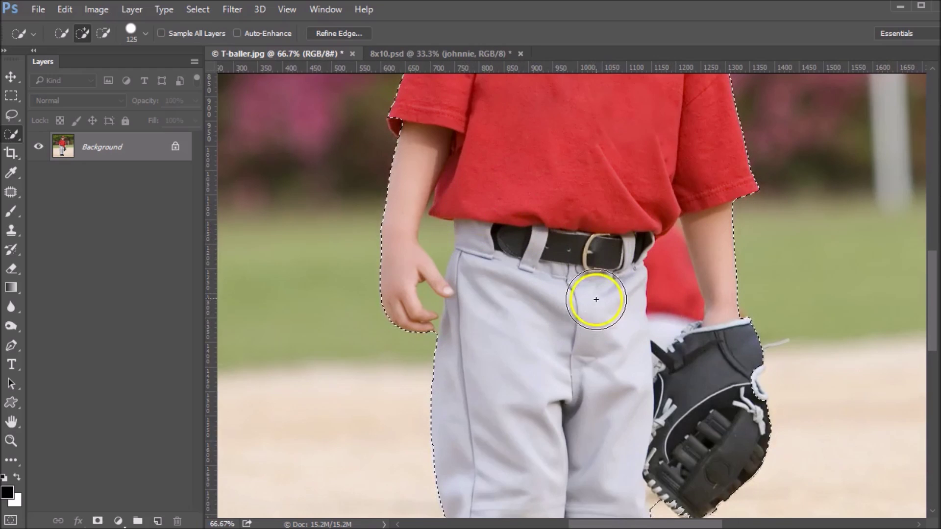
{"action": "key", "text": "bracketleft"}
{"action": "key", "text": "bracketleft"}
{"action": "key", "text": "bracketleft"}
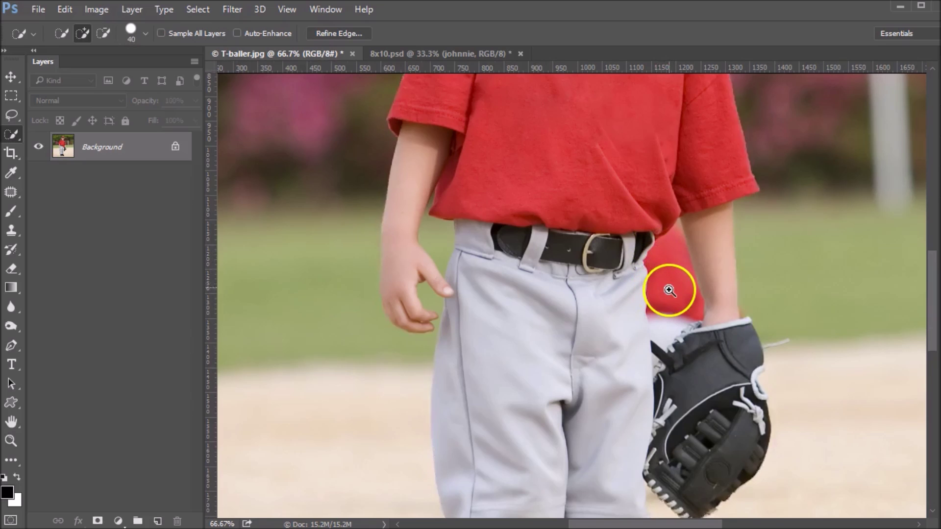
{"action": "scroll", "coordinate": [668, 288], "scroll_direction": "up", "scroll_amount": 1}
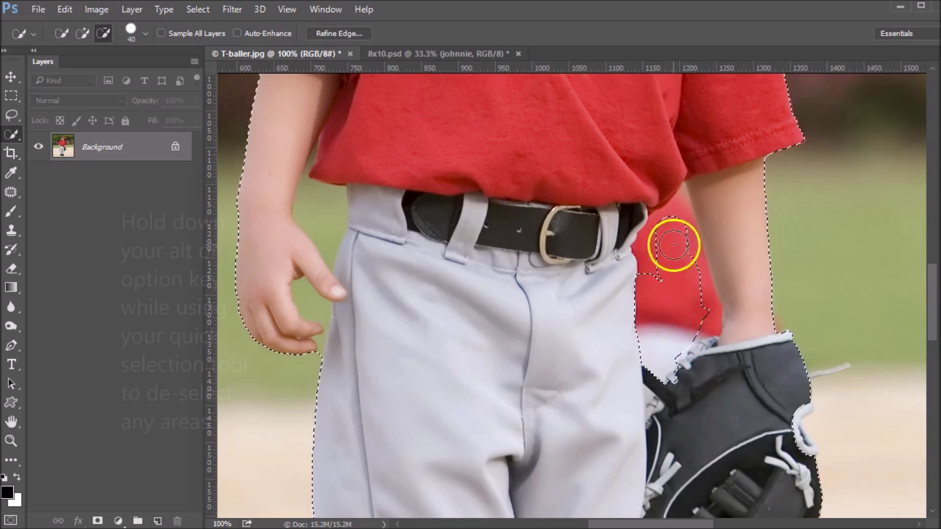
{"action": "mouse_move", "coordinate": [673, 245]}
{"action": "left_mouse_down"}
{"action": "mouse_move", "coordinate": [672, 218]}
{"action": "mouse_move", "coordinate": [649, 258]}
{"action": "left_mouse_up"}
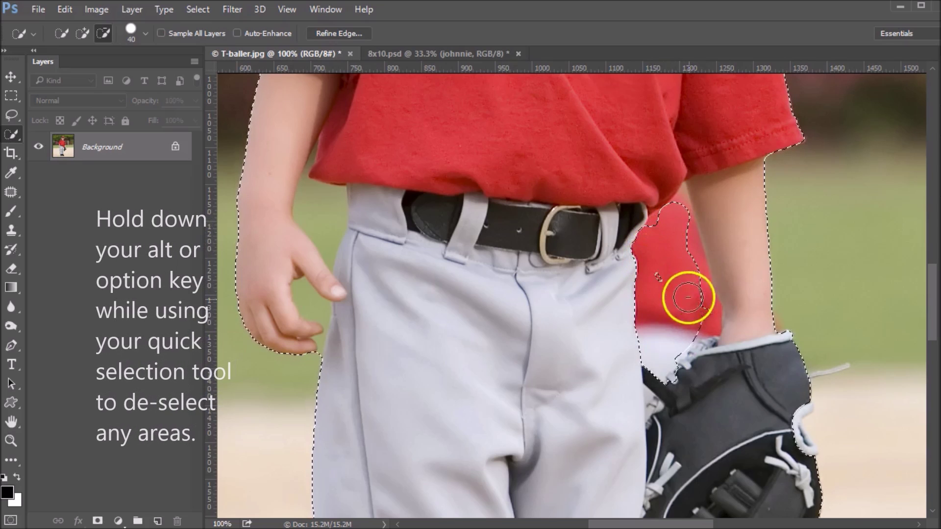
{"action": "mouse_move", "coordinate": [694, 302]}
{"action": "left_mouse_down"}
{"action": "mouse_move", "coordinate": [699, 316]}
{"action": "mouse_move", "coordinate": [701, 308]}
{"action": "left_mouse_up"}
Step: Subtract the leftover red strip along the inside of the gloved arm from the selection with a size 25 brush
{"action": "key", "text": "["}
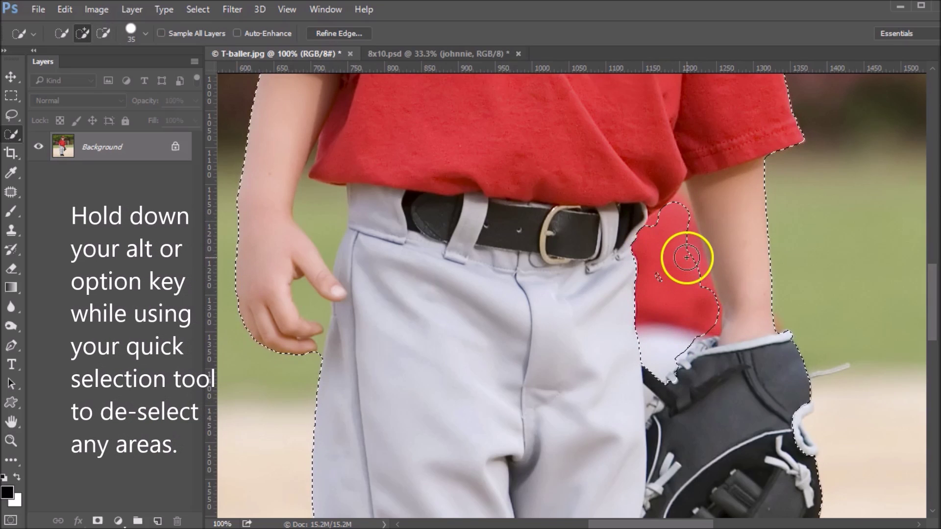
{"action": "key", "text": "bracketleft"}
{"action": "mouse_move", "coordinate": [686, 252]}
{"action": "left_mouse_down"}
{"action": "mouse_move", "coordinate": [682, 200]}
{"action": "mouse_move", "coordinate": [698, 289]}
{"action": "left_mouse_up"}
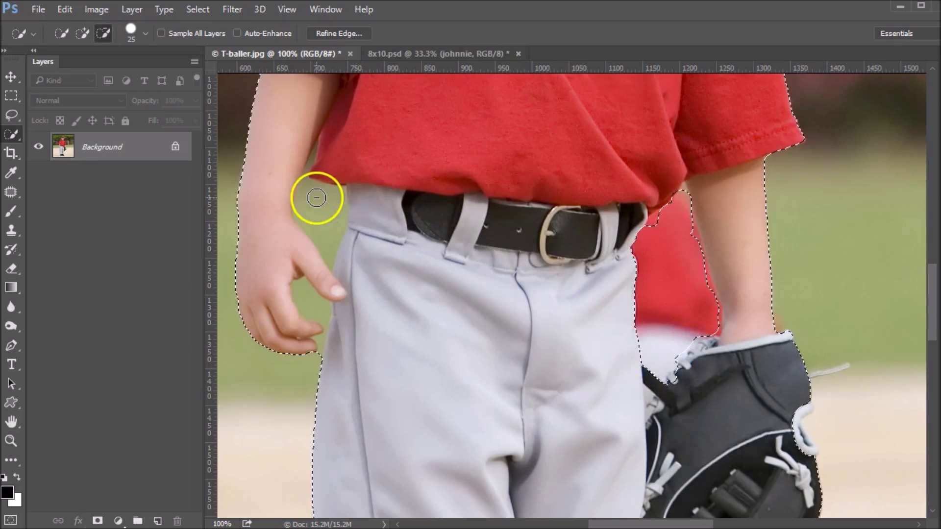
Step: Subtract the green background between the bare hand's arm and the hip and inside the curled fingers, reducing the brush from 25 to 9
{"action": "mouse_move", "coordinate": [315, 196]}
{"action": "left_mouse_down"}
{"action": "mouse_move", "coordinate": [295, 200]}
{"action": "mouse_move", "coordinate": [330, 232]}
{"action": "mouse_move", "coordinate": [326, 199]}
{"action": "mouse_move", "coordinate": [319, 231]}
{"action": "mouse_move", "coordinate": [326, 217]}
{"action": "mouse_move", "coordinate": [331, 249]}
{"action": "left_mouse_up"}
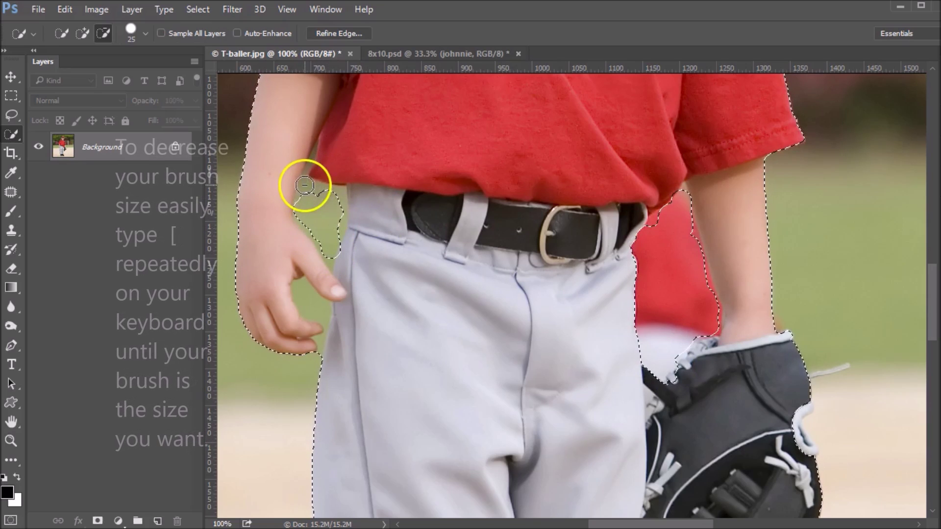
{"action": "left_click_drag", "start_coordinate": [305, 186], "coordinate": [325, 214]}
{"action": "key", "text": "bracketleft"}
{"action": "key", "text": "bracketleft"}
{"action": "key", "text": "bracketleft"}
{"action": "key", "text": "bracketleft"}
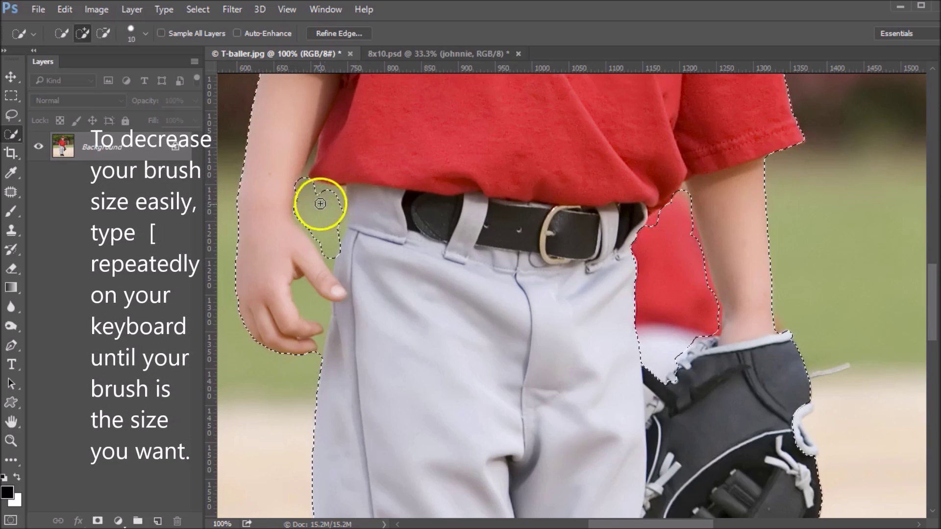
{"action": "key", "text": "alt"}
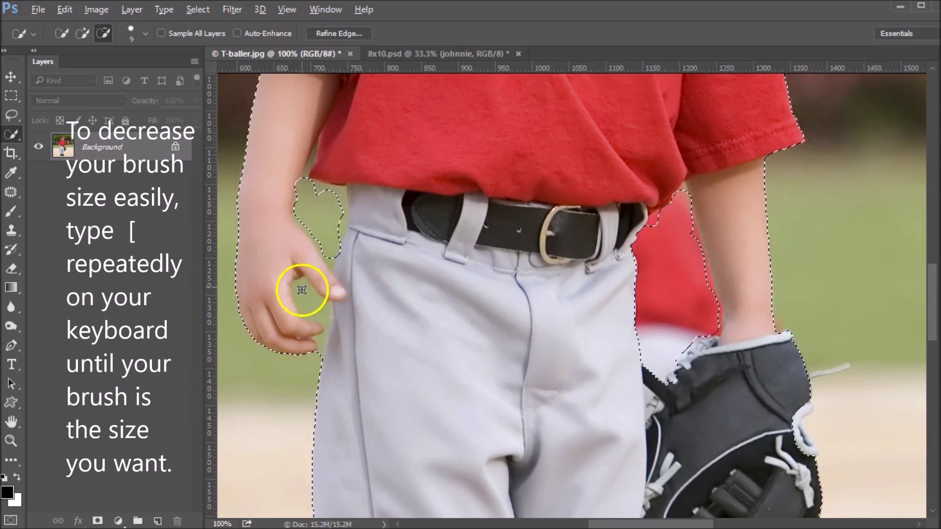
{"action": "mouse_move", "coordinate": [302, 290]}
{"action": "left_mouse_down"}
{"action": "mouse_move", "coordinate": [305, 280]}
{"action": "mouse_move", "coordinate": [314, 296]}
{"action": "left_mouse_up"}
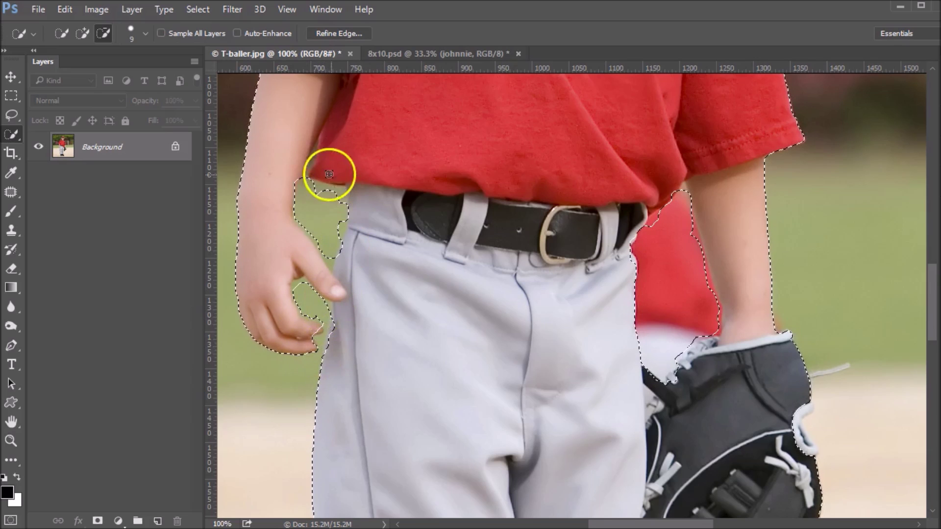
{"action": "mouse_move", "coordinate": [305, 173]}
{"action": "left_mouse_down"}
{"action": "mouse_move", "coordinate": [303, 192]}
{"action": "mouse_move", "coordinate": [312, 157]}
{"action": "mouse_move", "coordinate": [307, 179]}
{"action": "mouse_move", "coordinate": [321, 199]}
{"action": "mouse_move", "coordinate": [318, 186]}
{"action": "mouse_move", "coordinate": [342, 193]}
{"action": "mouse_move", "coordinate": [332, 271]}
{"action": "left_mouse_up"}
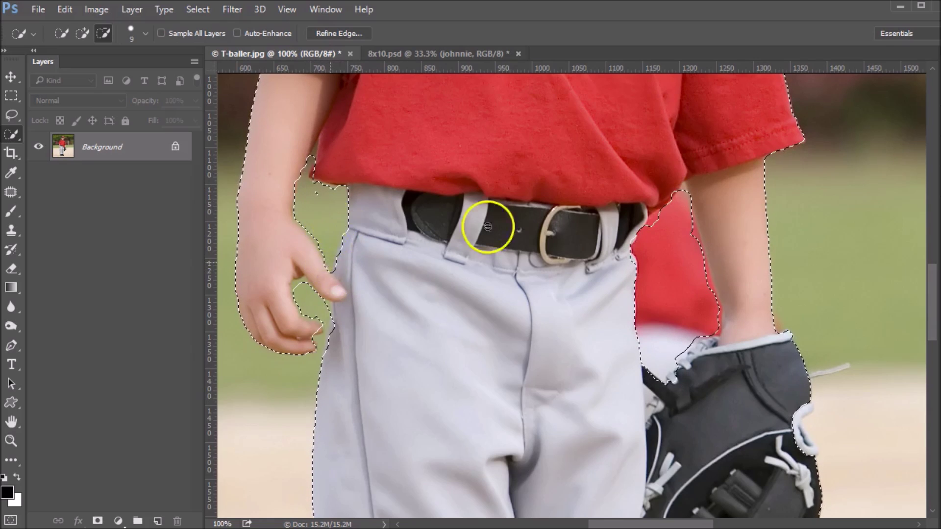
Step: Add the white lace loop on the outer edge of the baseball glove to the selection
{"action": "left_click_drag", "start_coordinate": [719, 420], "coordinate": [668, 198]}
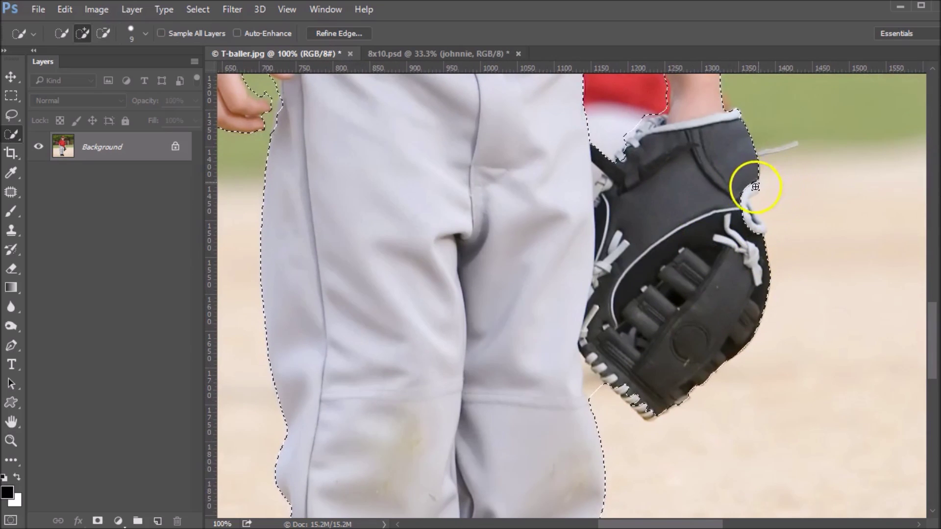
{"action": "mouse_move", "coordinate": [755, 187]}
{"action": "left_mouse_down"}
{"action": "mouse_move", "coordinate": [747, 219]}
{"action": "mouse_move", "coordinate": [762, 230]}
{"action": "mouse_move", "coordinate": [756, 316]}
{"action": "mouse_move", "coordinate": [665, 391]}
{"action": "mouse_move", "coordinate": [591, 375]}
{"action": "left_mouse_up"}
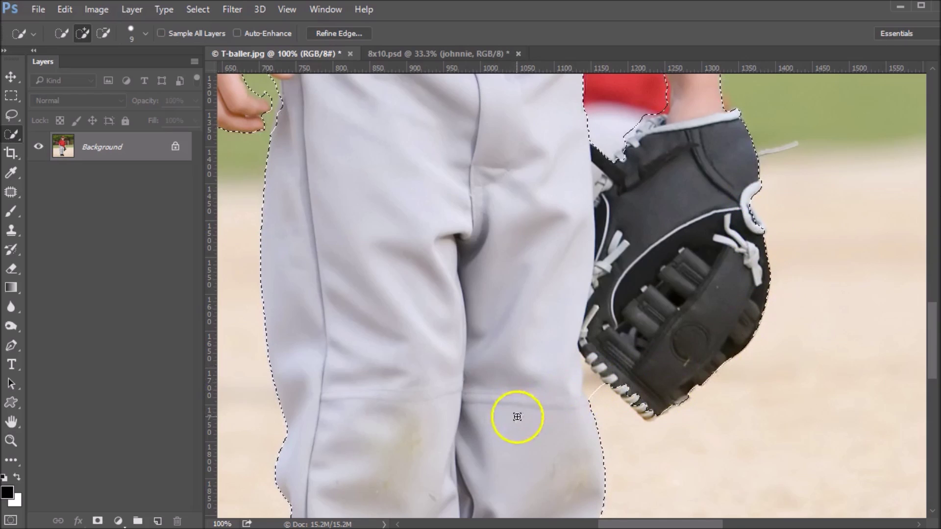
{"action": "key", "text": "alt"}
{"action": "left_click_drag", "start_coordinate": [470, 357], "coordinate": [495, 105]}
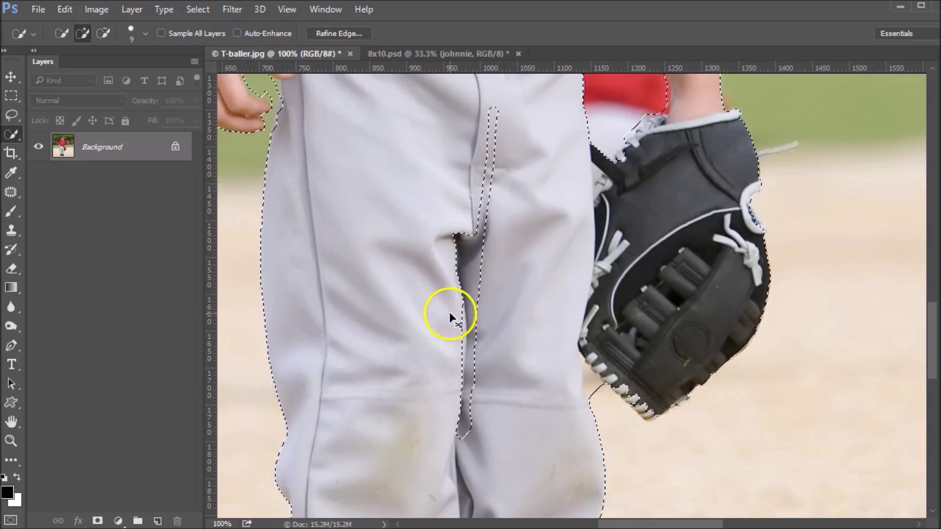
{"action": "key", "text": "ctrl+z"}
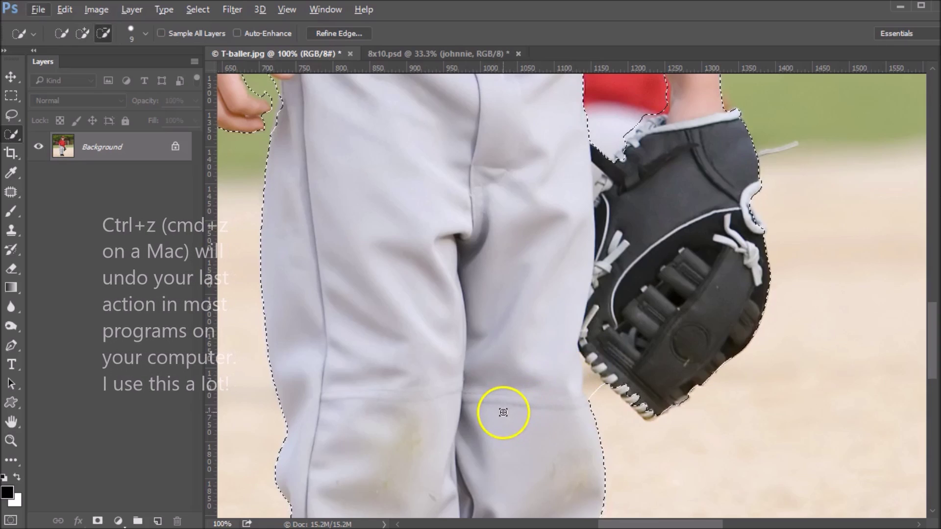
Step: Refine the selection around the shoes, removing the ground between them, around the laces and below the trouser cuff
{"action": "scroll", "coordinate": [505, 294], "scroll_direction": "down", "scroll_amount": 10}
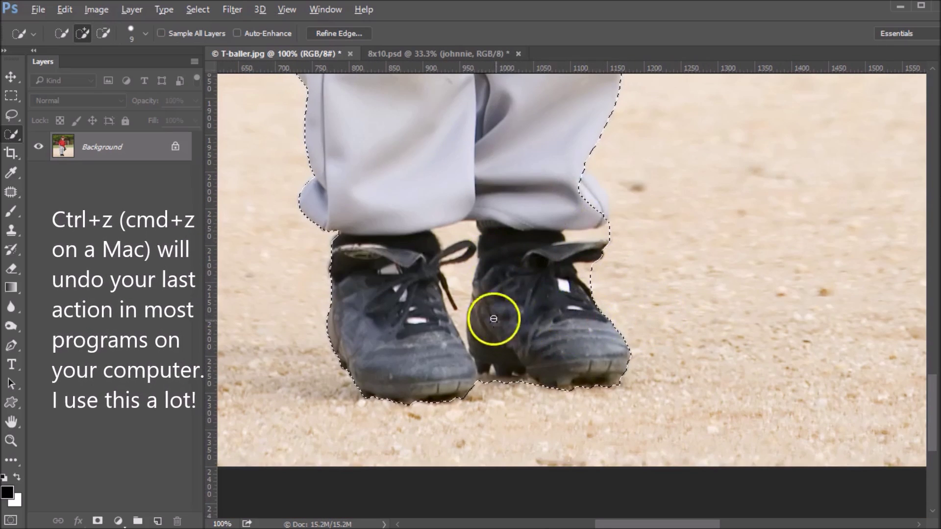
{"action": "key", "text": "alt"}
{"action": "mouse_move", "coordinate": [447, 236]}
{"action": "left_mouse_down"}
{"action": "mouse_move", "coordinate": [460, 243]}
{"action": "mouse_move", "coordinate": [458, 272]}
{"action": "mouse_move", "coordinate": [468, 281]}
{"action": "left_mouse_up"}
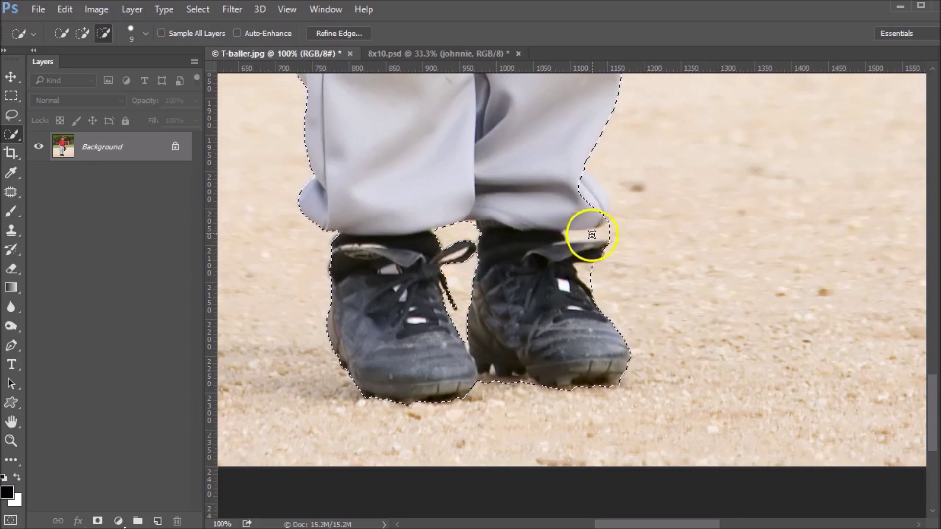
{"action": "mouse_move", "coordinate": [591, 270]}
{"action": "left_mouse_down"}
{"action": "mouse_move", "coordinate": [611, 260]}
{"action": "mouse_move", "coordinate": [601, 234]}
{"action": "mouse_move", "coordinate": [626, 220]}
{"action": "mouse_move", "coordinate": [570, 235]}
{"action": "mouse_move", "coordinate": [606, 238]}
{"action": "left_mouse_up"}
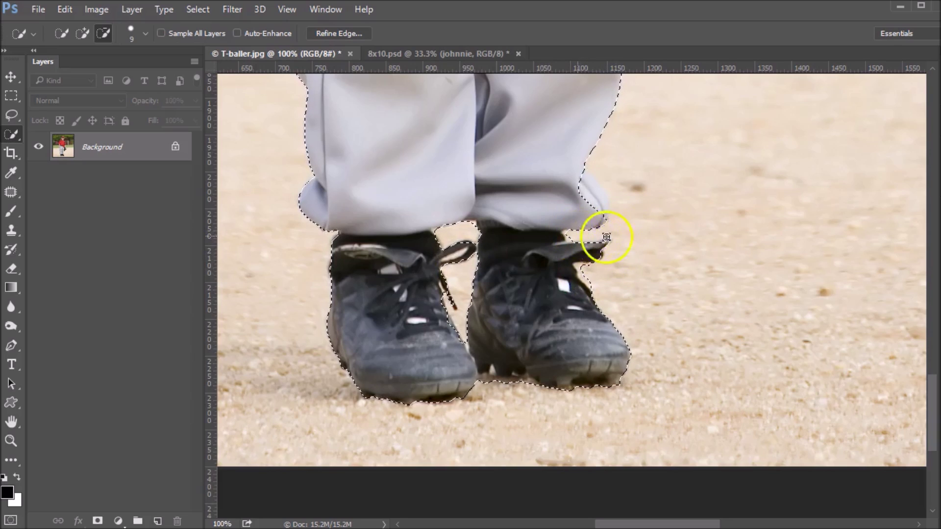
{"action": "left_click_drag", "start_coordinate": [588, 269], "coordinate": [578, 274]}
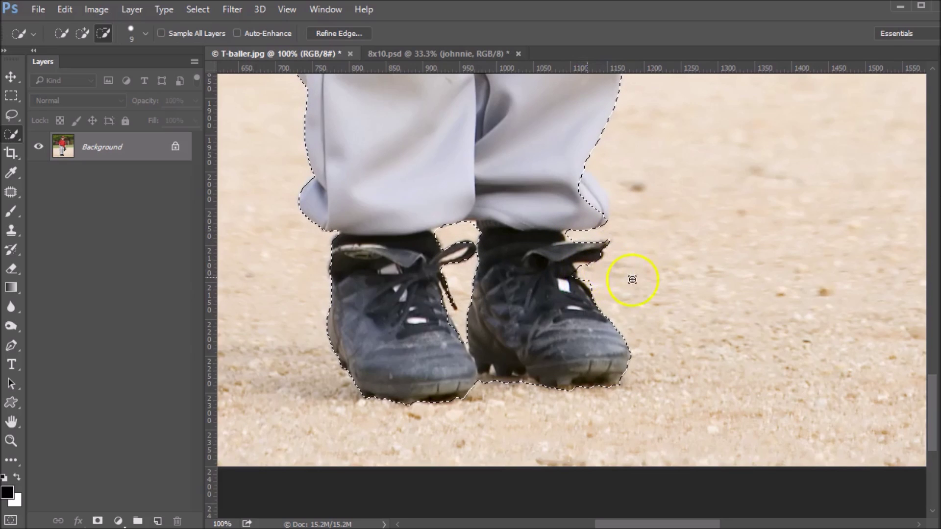
{"action": "left_click", "coordinate": [505, 380]}
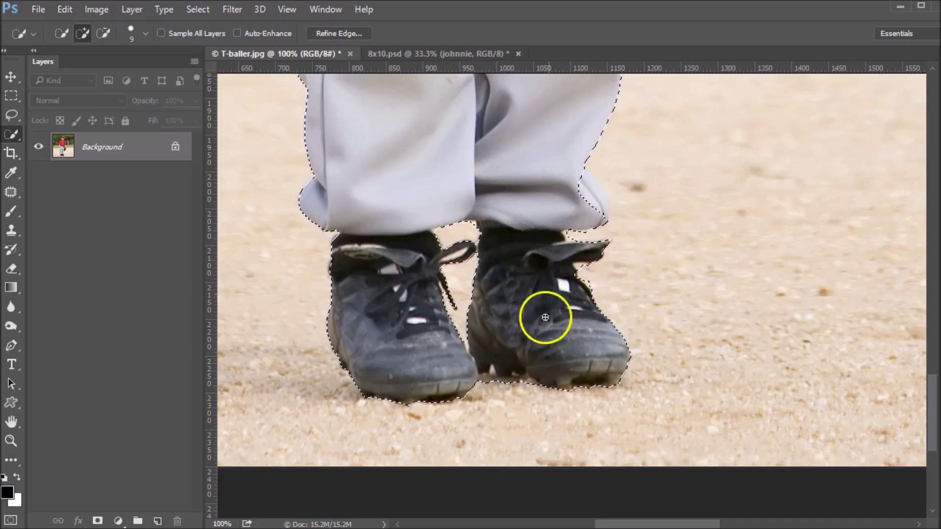
Step: Add a layer mask from the selection so that only the boy remains visible on the layer
{"action": "left_click", "coordinate": [500, 189], "text": "alt"}
{"action": "left_click", "coordinate": [501, 189], "text": "alt"}
{"action": "left_click", "coordinate": [501, 189], "text": "alt"}
{"action": "left_click", "coordinate": [499, 190], "text": "alt"}
{"action": "left_click", "coordinate": [498, 190], "text": "alt"}
{"action": "left_click", "coordinate": [499, 191], "text": "alt"}
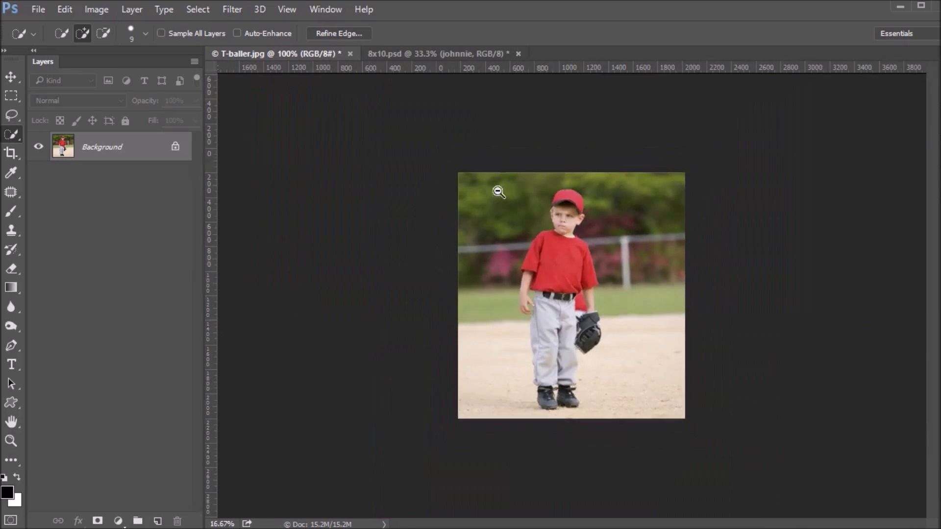
{"action": "left_click", "coordinate": [576, 271]}
{"action": "left_click", "coordinate": [577, 270]}
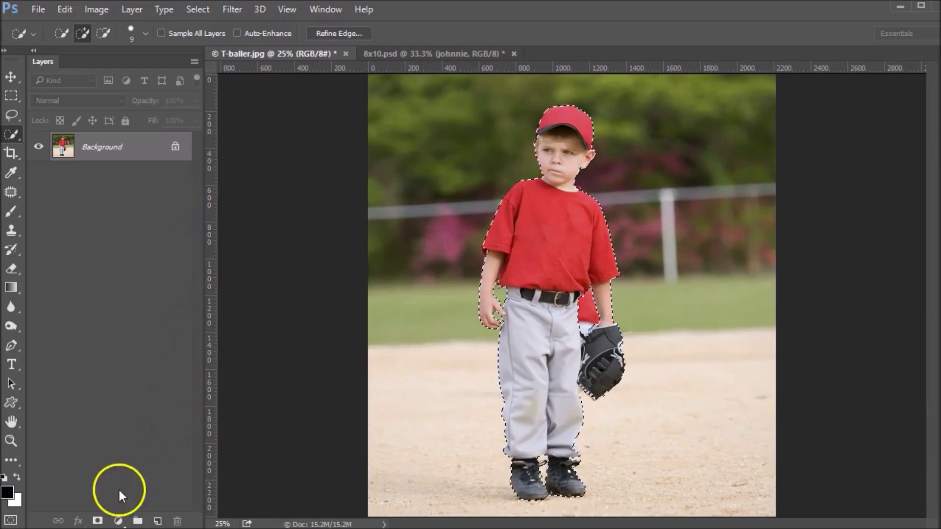
{"action": "left_click", "coordinate": [98, 522]}
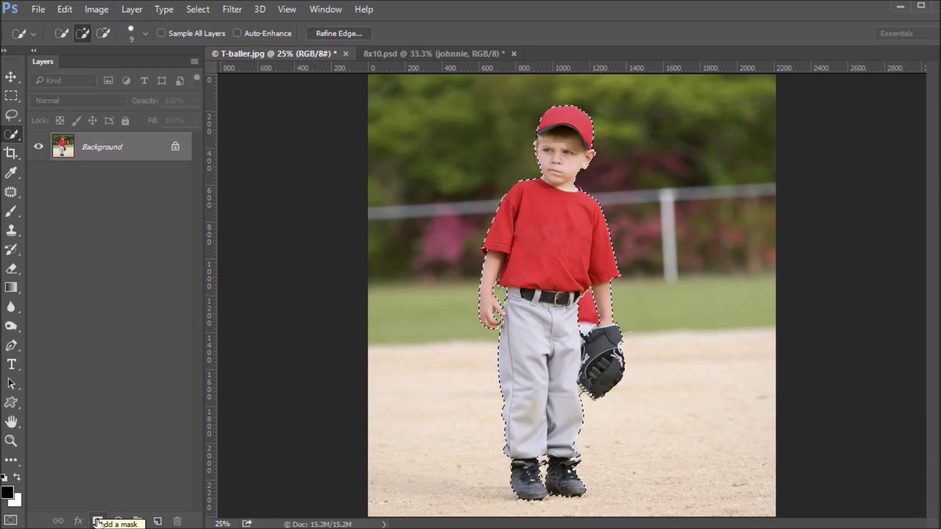
{"action": "left_click", "coordinate": [98, 522]}
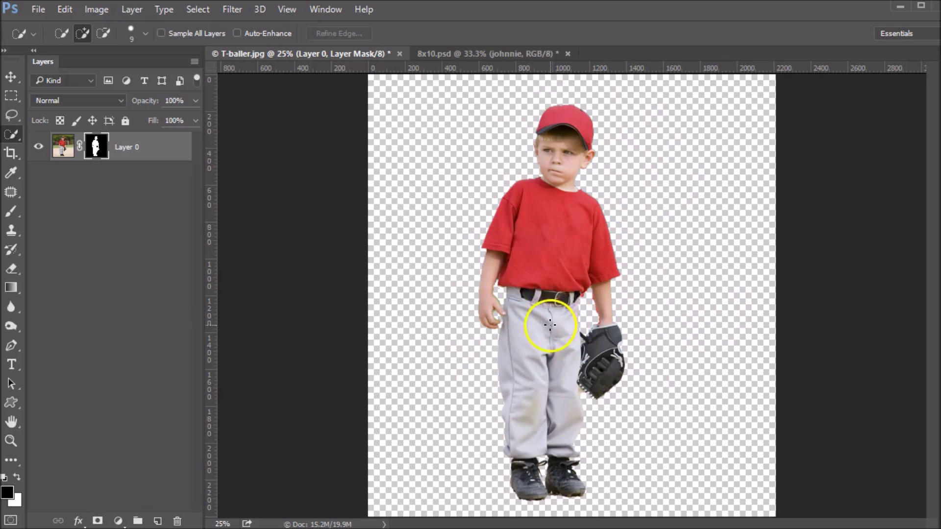
Step: Open Refine Mask for Layer 0's mask, keeping the On Black view mode
{"action": "right_click", "coordinate": [98, 151]}
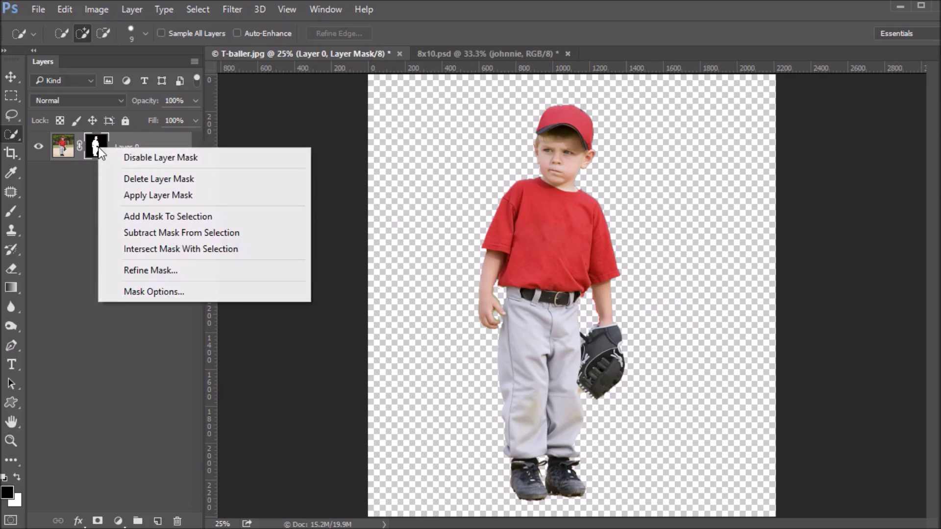
{"action": "left_click", "coordinate": [169, 271]}
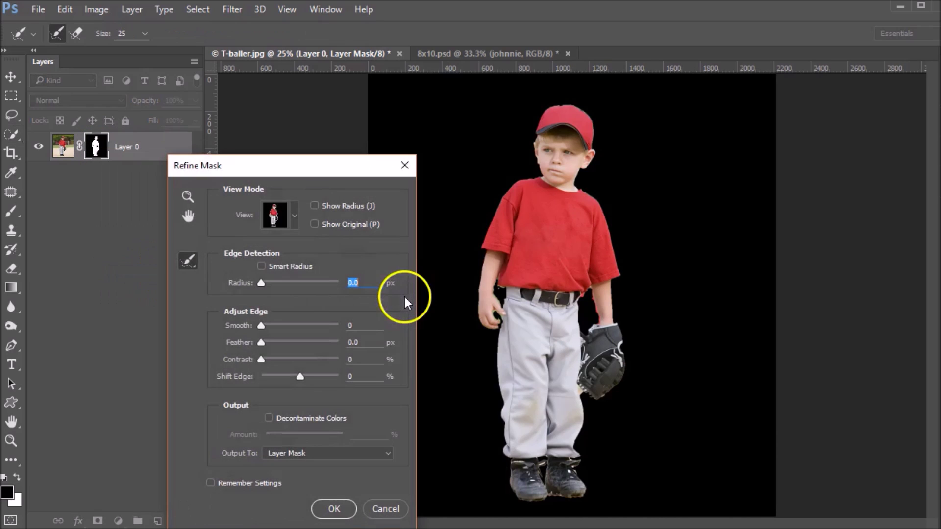
{"action": "left_click", "coordinate": [294, 218]}
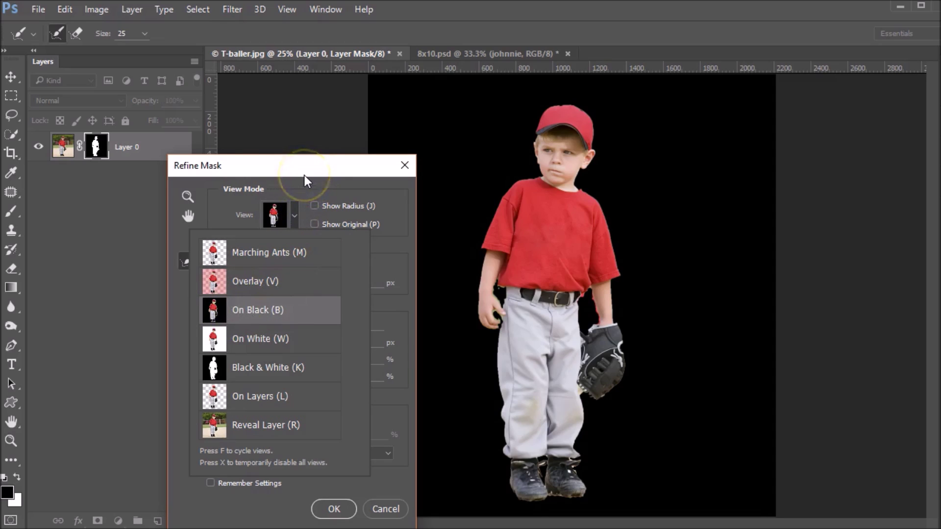
{"action": "left_click", "coordinate": [392, 203]}
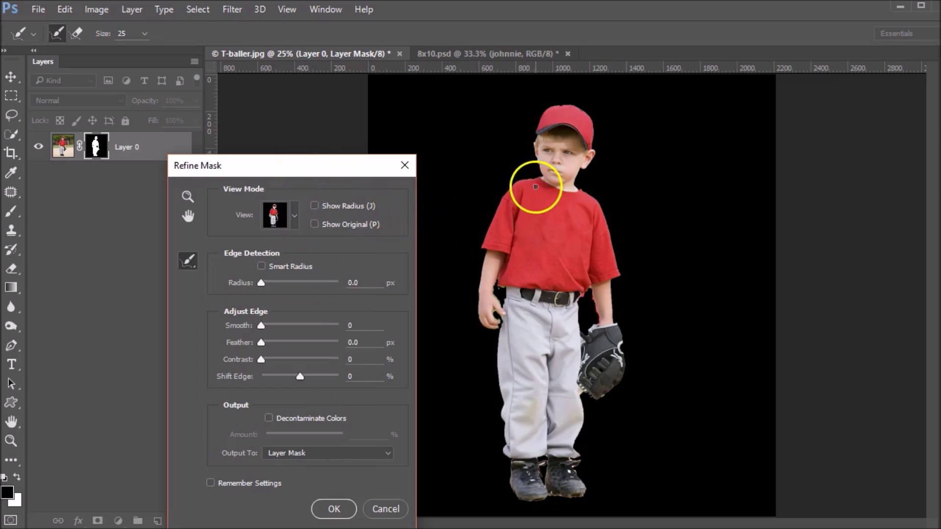
Step: Turn on Smart Radius and set the edge detection radius to 15 px, checking the face and shoulder edges
{"action": "left_click", "coordinate": [535, 184]}
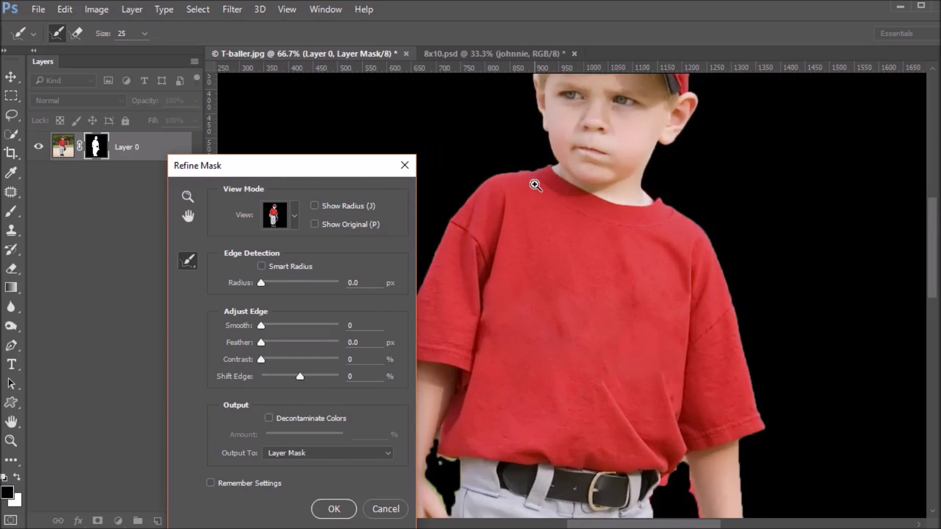
{"action": "left_click", "coordinate": [535, 185]}
{"action": "left_click_drag", "start_coordinate": [582, 180], "coordinate": [682, 356]}
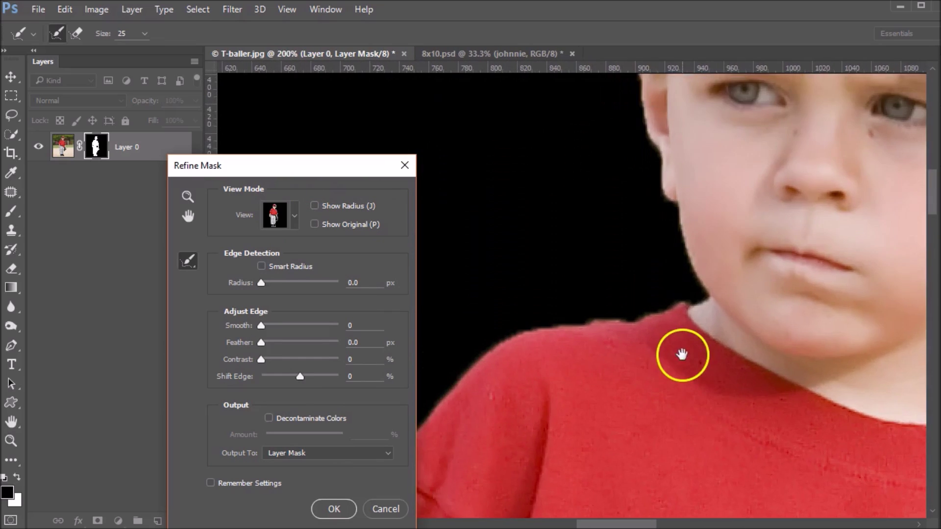
{"action": "left_click_drag", "start_coordinate": [750, 216], "coordinate": [754, 257]}
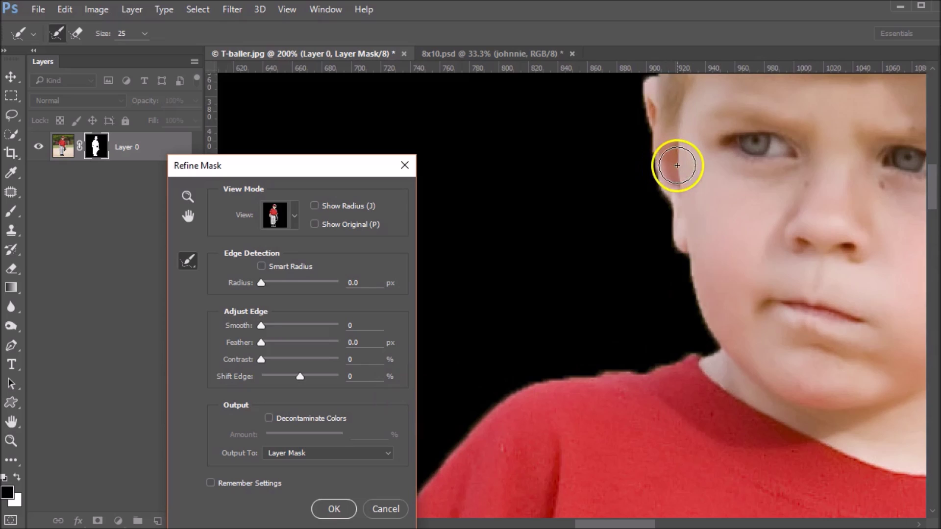
{"action": "mouse_move", "coordinate": [677, 166]}
{"action": "left_mouse_down"}
{"action": "mouse_move", "coordinate": [766, 229]}
{"action": "mouse_move", "coordinate": [727, 160]}
{"action": "mouse_move", "coordinate": [778, 244]}
{"action": "left_mouse_up"}
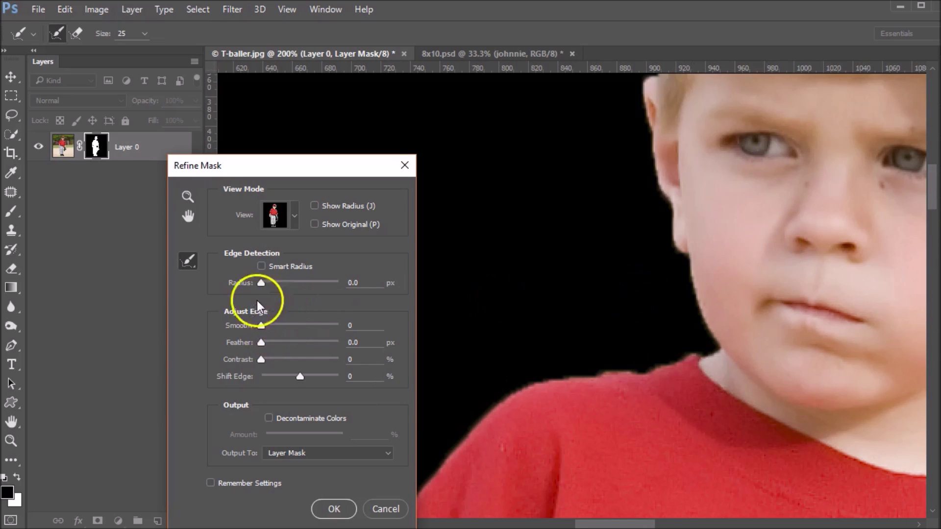
{"action": "left_click", "coordinate": [262, 267]}
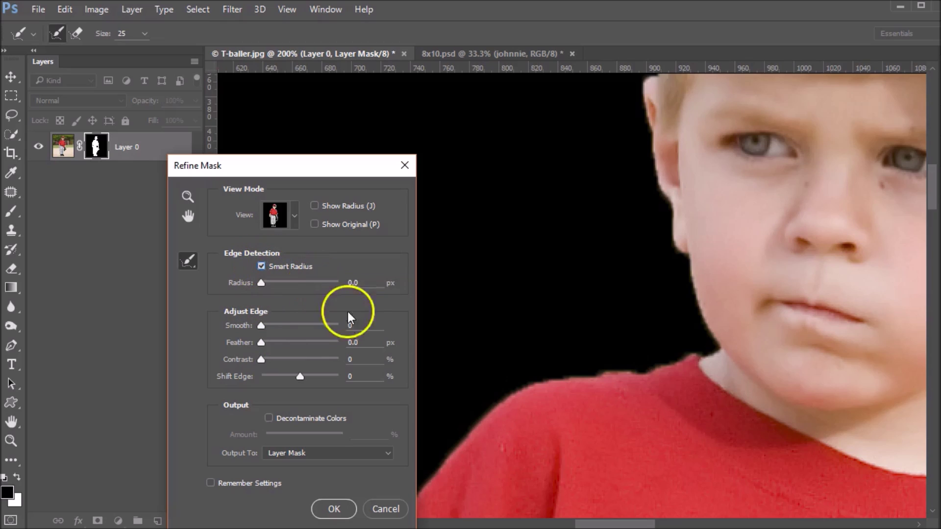
{"action": "left_click", "coordinate": [369, 283]}
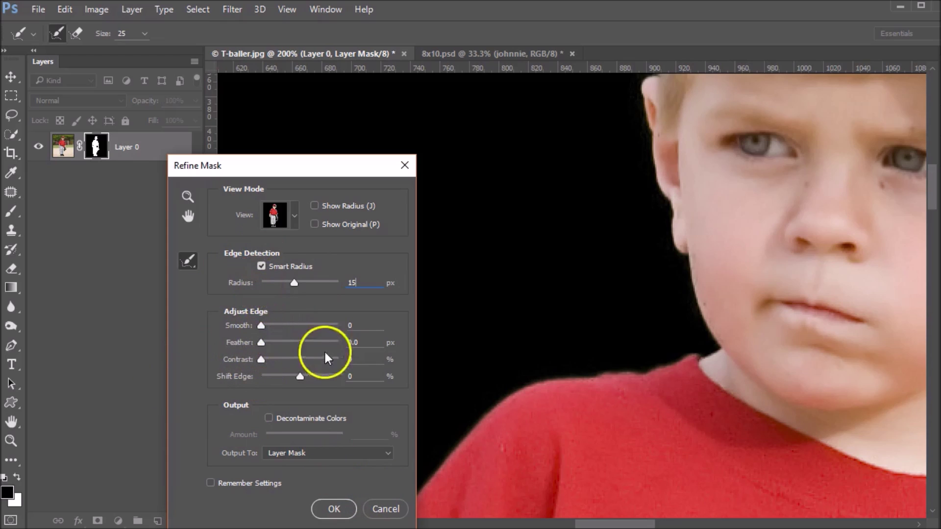
Step: Adjust the mask edge with a contrast of 40% and a feather of 1 px
{"action": "left_click_drag", "start_coordinate": [365, 343], "coordinate": [320, 343]}
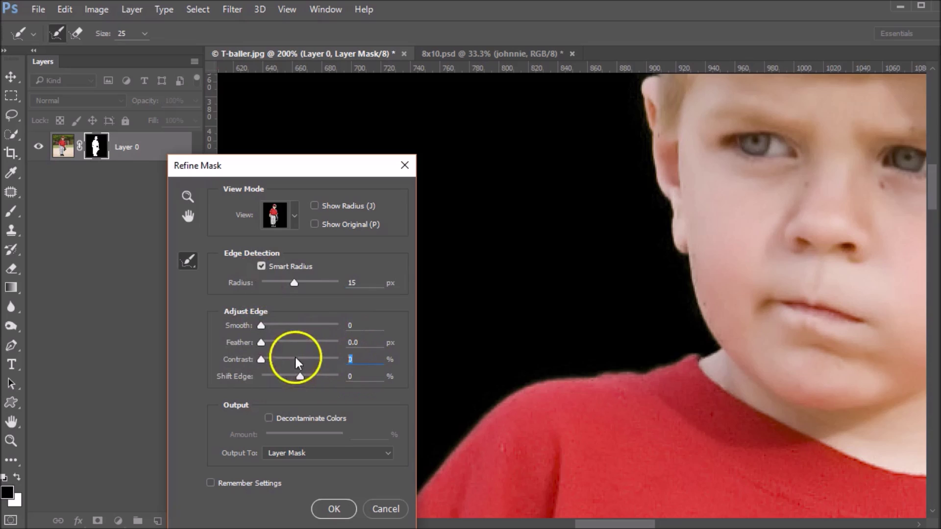
{"action": "type", "text": "40"}
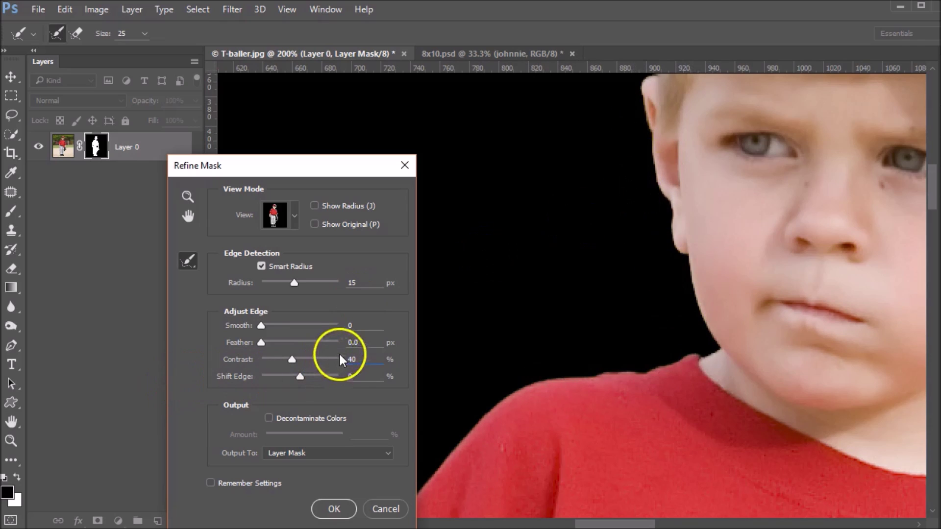
{"action": "left_click", "coordinate": [353, 342]}
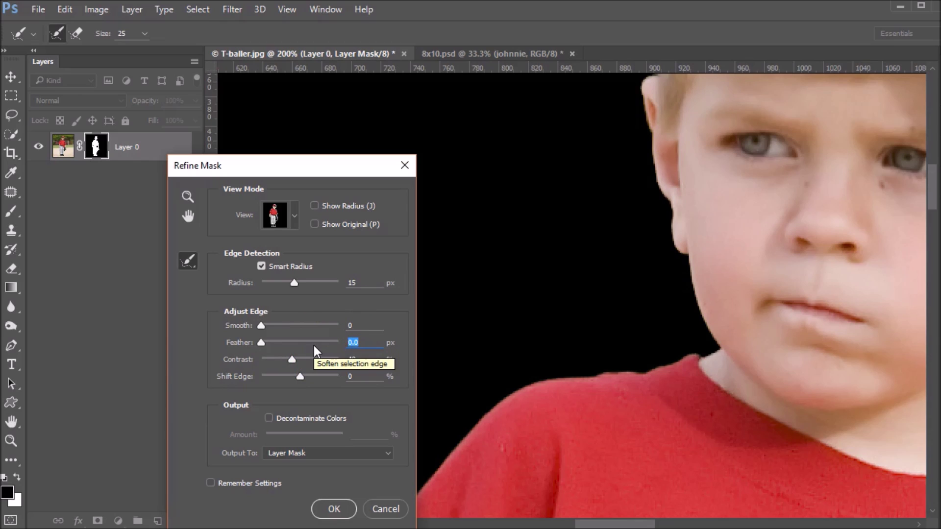
{"action": "type", "text": "1"}
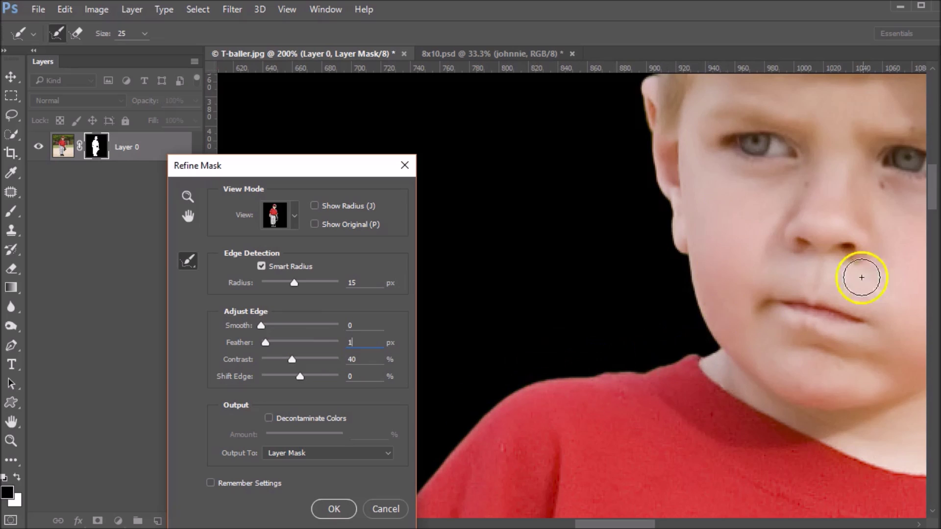
Step: Brush away the green fringe inside the curled fingers of the bare hand with the size 25 edge detection brush
{"action": "left_click", "coordinate": [758, 241], "text": "ctrl+alt"}
{"action": "left_click", "coordinate": [758, 241], "text": "alt"}
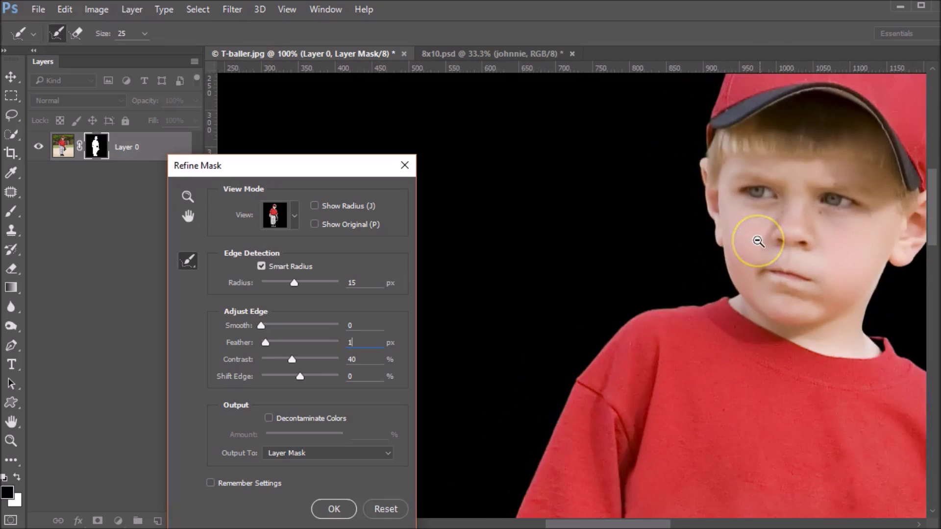
{"action": "left_click", "coordinate": [752, 242], "text": "alt"}
{"action": "left_click_drag", "start_coordinate": [804, 361], "coordinate": [737, 243]}
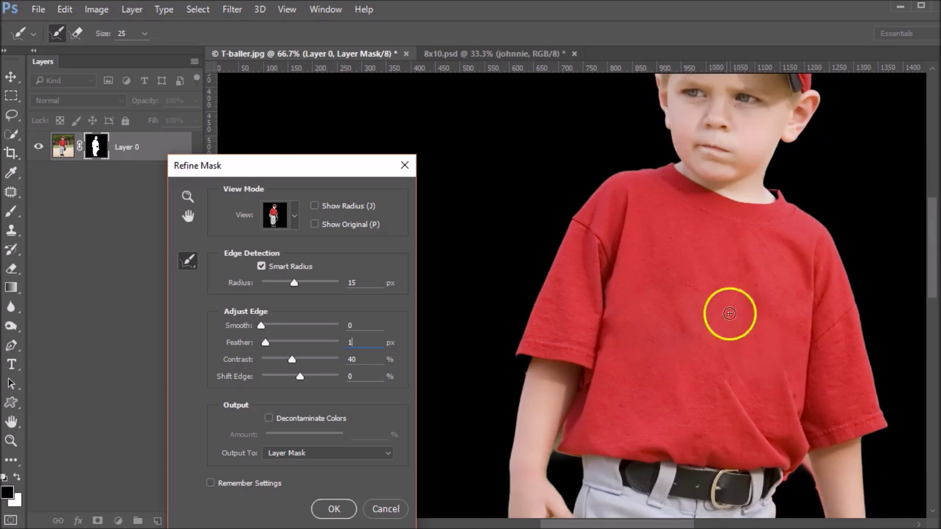
{"action": "left_click_drag", "start_coordinate": [713, 344], "coordinate": [731, 193]}
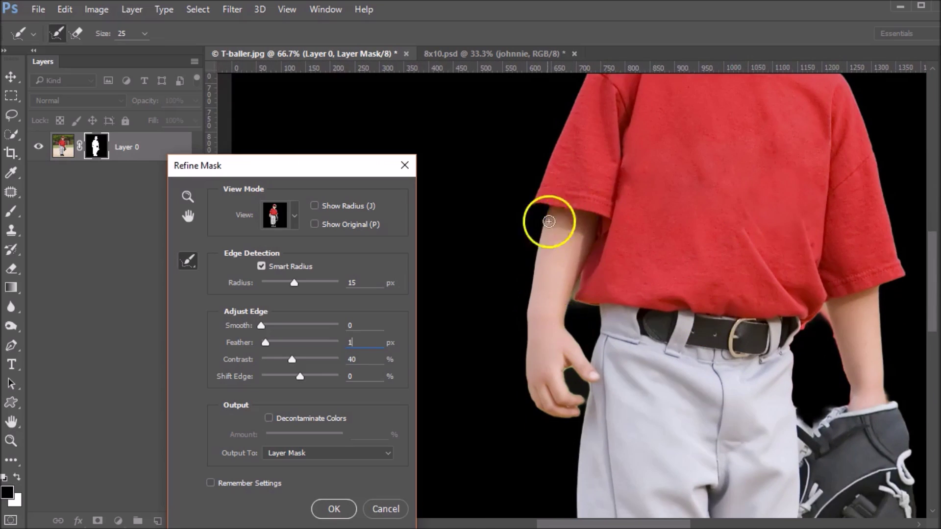
{"action": "left_click", "coordinate": [587, 312]}
{"action": "left_click", "coordinate": [580, 319]}
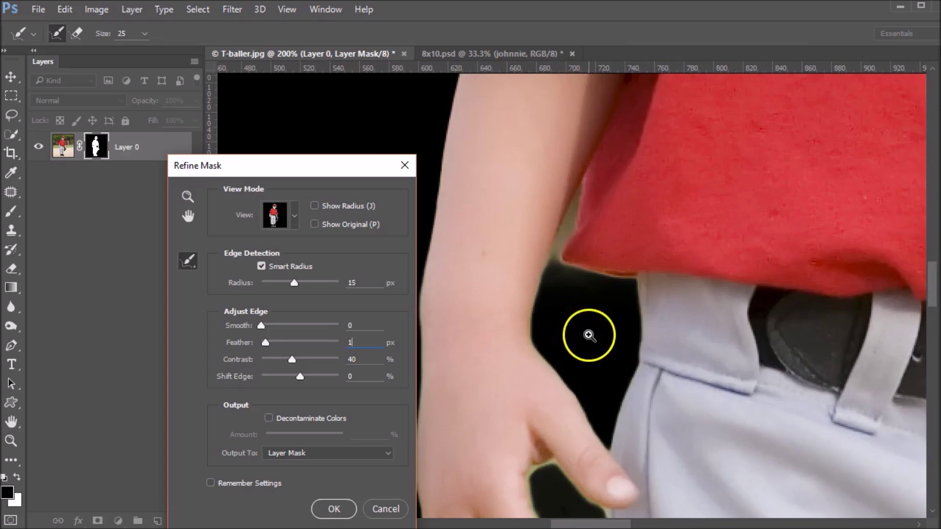
{"action": "scroll", "coordinate": [667, 331], "scroll_direction": "down", "scroll_amount": 3}
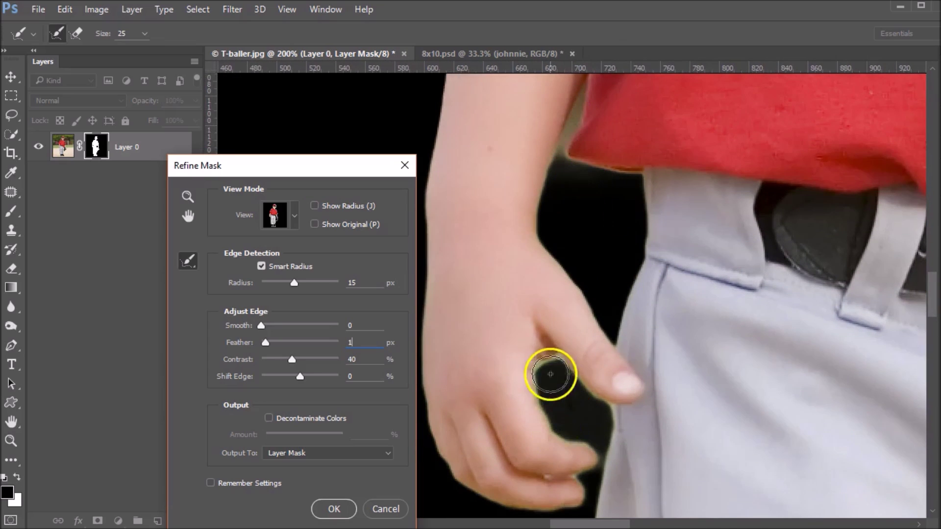
{"action": "mouse_move", "coordinate": [550, 375]}
{"action": "left_mouse_down"}
{"action": "mouse_move", "coordinate": [540, 396]}
{"action": "mouse_move", "coordinate": [572, 453]}
{"action": "mouse_move", "coordinate": [555, 382]}
{"action": "mouse_move", "coordinate": [588, 401]}
{"action": "mouse_move", "coordinate": [600, 451]}
{"action": "mouse_move", "coordinate": [590, 422]}
{"action": "left_mouse_up"}
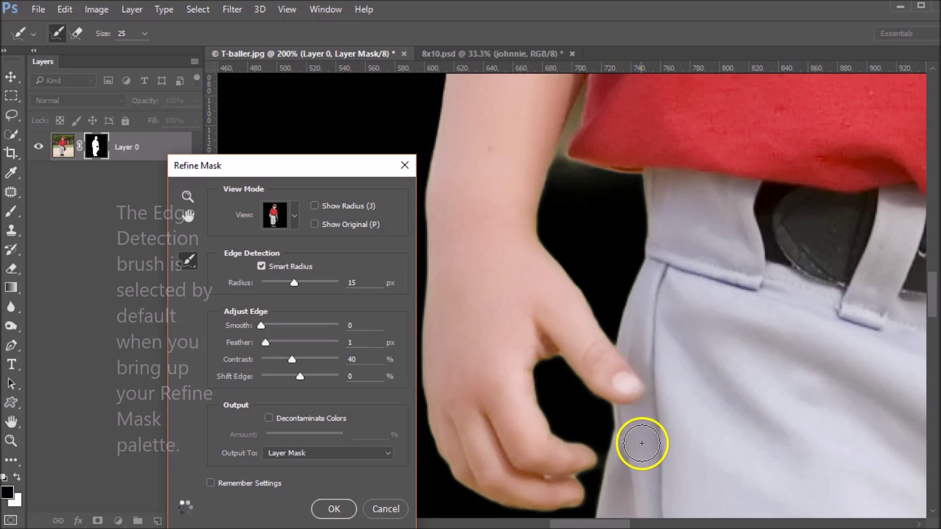
Step: Refine the mask edge where the shirt's lower corner meets the bare hand's arm and along the hem
{"action": "left_click_drag", "start_coordinate": [651, 447], "coordinate": [744, 230]}
{"action": "mouse_move", "coordinate": [657, 245]}
{"action": "left_mouse_down"}
{"action": "mouse_move", "coordinate": [639, 153]}
{"action": "mouse_move", "coordinate": [689, 254]}
{"action": "mouse_move", "coordinate": [668, 279]}
{"action": "mouse_move", "coordinate": [580, 269]}
{"action": "mouse_move", "coordinate": [513, 153]}
{"action": "mouse_move", "coordinate": [571, 292]}
{"action": "mouse_move", "coordinate": [716, 248]}
{"action": "left_mouse_up"}
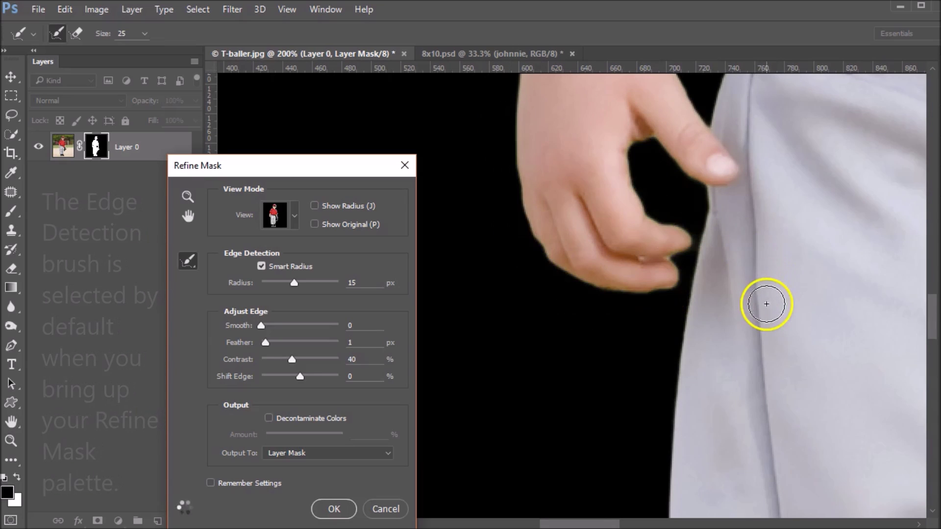
{"action": "left_click_drag", "start_coordinate": [760, 189], "coordinate": [693, 406]}
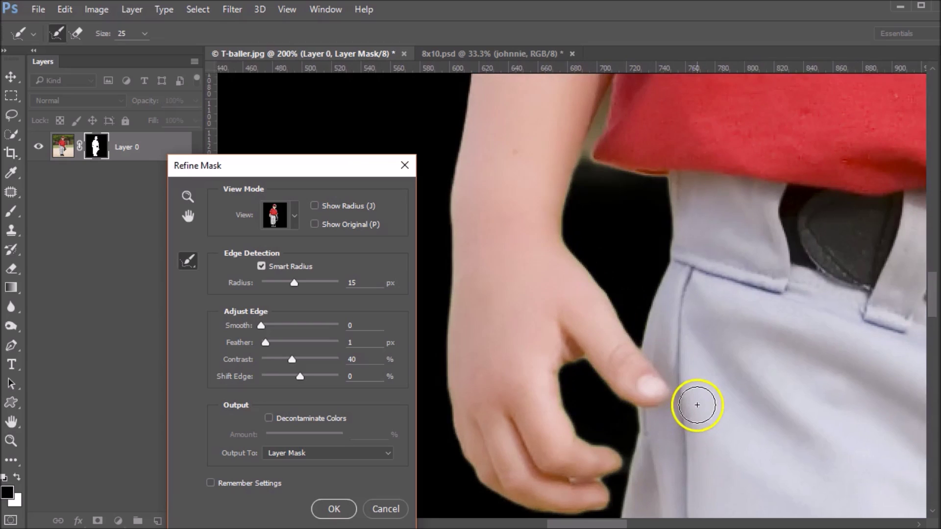
{"action": "mouse_move", "coordinate": [591, 155]}
{"action": "left_mouse_down"}
{"action": "mouse_move", "coordinate": [607, 93]}
{"action": "mouse_move", "coordinate": [611, 169]}
{"action": "mouse_move", "coordinate": [711, 174]}
{"action": "left_mouse_up"}
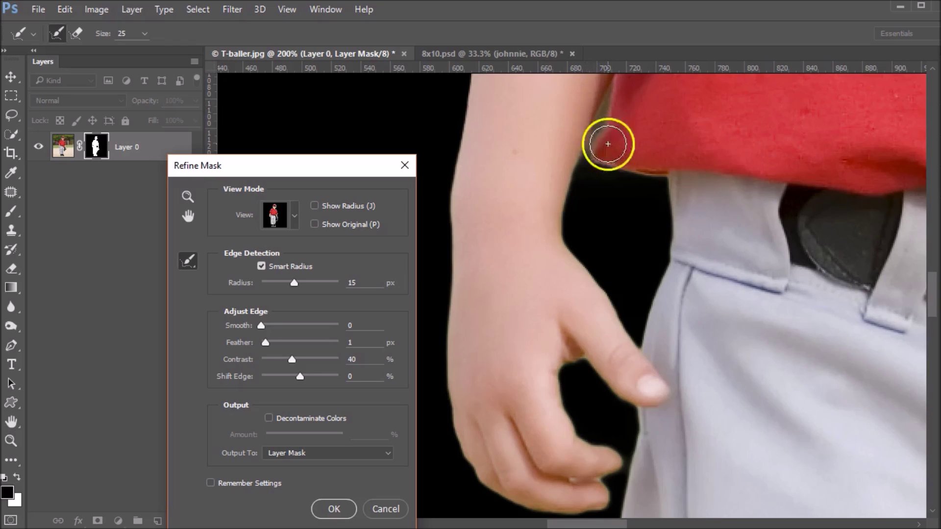
Step: Try to refine the mask edge in the gap between the trousers and the top laces of the baseball glove
{"action": "left_click_drag", "start_coordinate": [711, 163], "coordinate": [518, 153]}
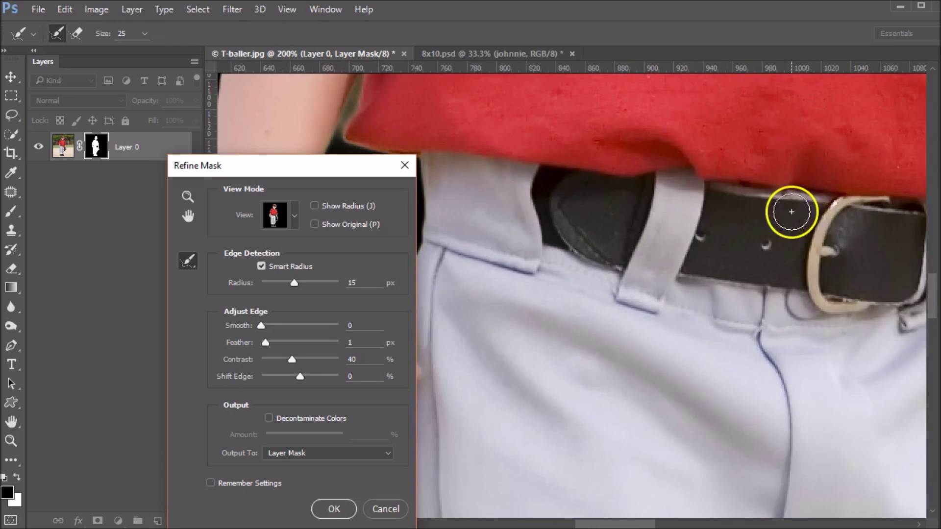
{"action": "left_click_drag", "start_coordinate": [787, 211], "coordinate": [564, 205]}
{"action": "left_click_drag", "start_coordinate": [722, 214], "coordinate": [663, 120]}
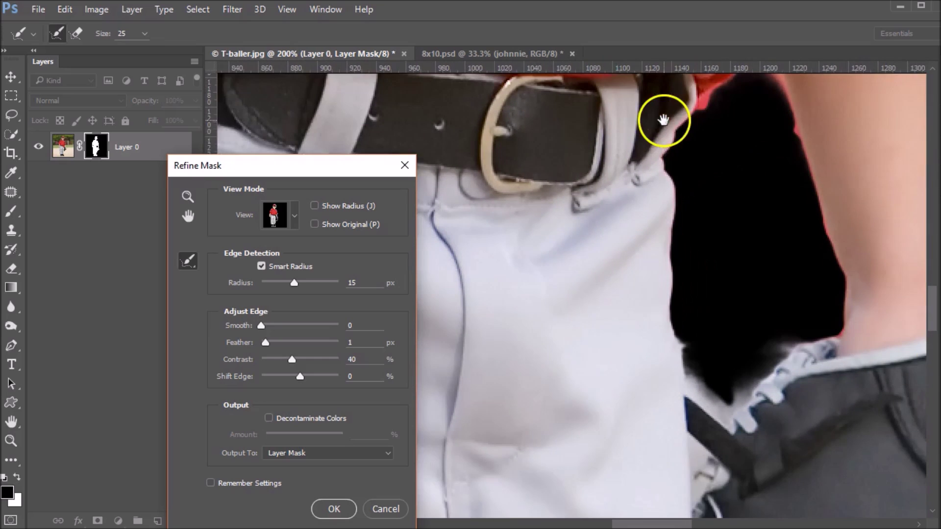
{"action": "left_click_drag", "start_coordinate": [840, 304], "coordinate": [747, 357]}
{"action": "mouse_move", "coordinate": [570, 400]}
{"action": "left_mouse_down"}
{"action": "mouse_move", "coordinate": [626, 458]}
{"action": "mouse_move", "coordinate": [703, 391]}
{"action": "mouse_move", "coordinate": [614, 431]}
{"action": "left_mouse_up"}
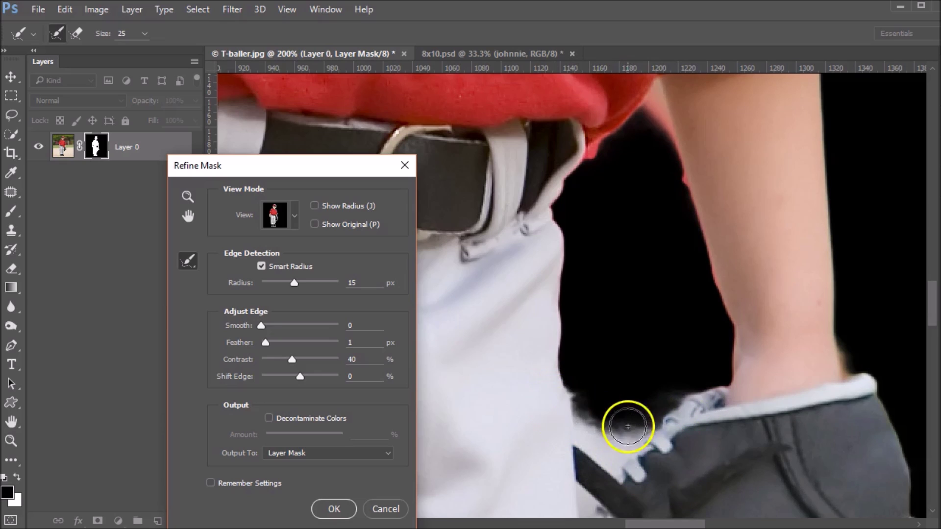
{"action": "mouse_move", "coordinate": [626, 421]}
{"action": "left_mouse_down"}
{"action": "mouse_move", "coordinate": [599, 397]}
{"action": "mouse_move", "coordinate": [562, 405]}
{"action": "left_mouse_up"}
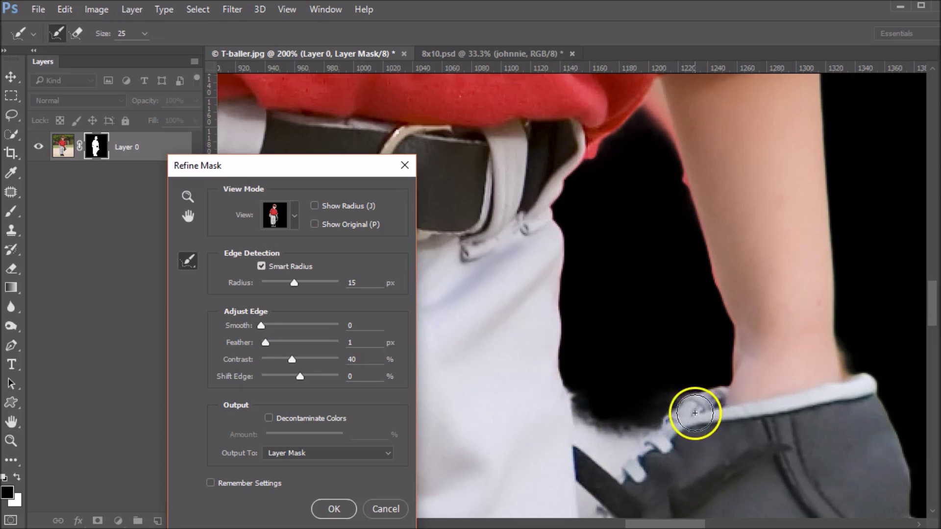
Step: Refine the mask edge along the white lacing at the bottom of the baseball glove
{"action": "left_click_drag", "start_coordinate": [812, 450], "coordinate": [758, 218]}
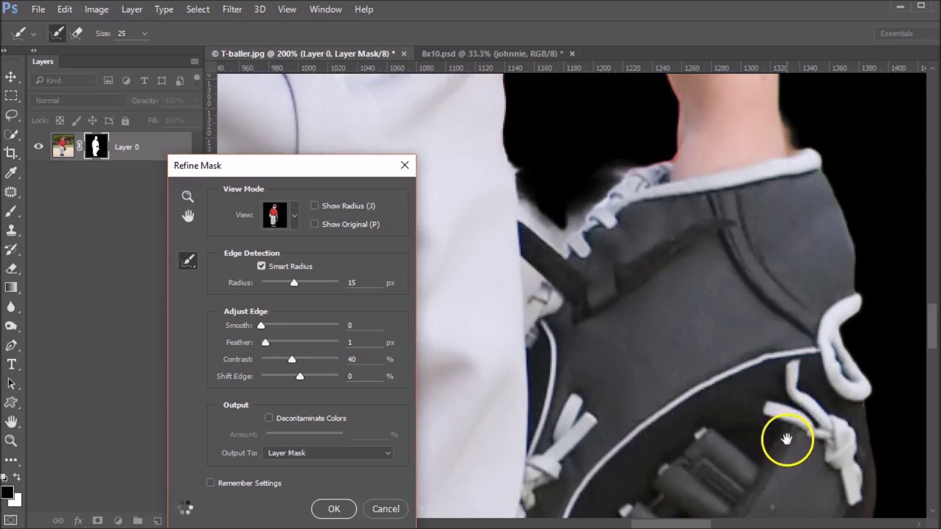
{"action": "left_click_drag", "start_coordinate": [786, 439], "coordinate": [878, 157]}
{"action": "mouse_move", "coordinate": [704, 429]}
{"action": "left_mouse_down"}
{"action": "mouse_move", "coordinate": [713, 473]}
{"action": "mouse_move", "coordinate": [757, 482]}
{"action": "mouse_move", "coordinate": [693, 464]}
{"action": "mouse_move", "coordinate": [653, 401]}
{"action": "mouse_move", "coordinate": [744, 464]}
{"action": "mouse_move", "coordinate": [667, 438]}
{"action": "mouse_move", "coordinate": [610, 369]}
{"action": "mouse_move", "coordinate": [612, 462]}
{"action": "left_mouse_up"}
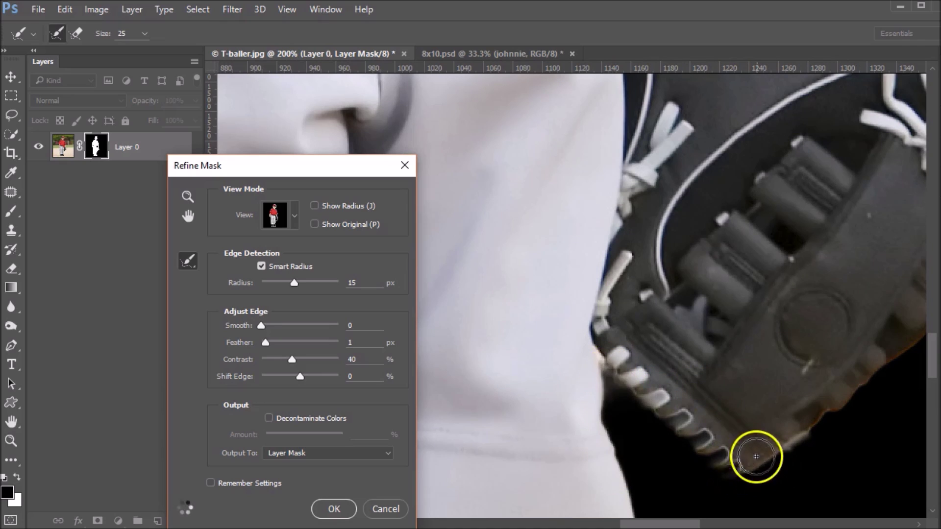
{"action": "mouse_move", "coordinate": [590, 337]}
{"action": "left_mouse_down"}
{"action": "mouse_move", "coordinate": [631, 389]}
{"action": "mouse_move", "coordinate": [733, 459]}
{"action": "left_mouse_up"}
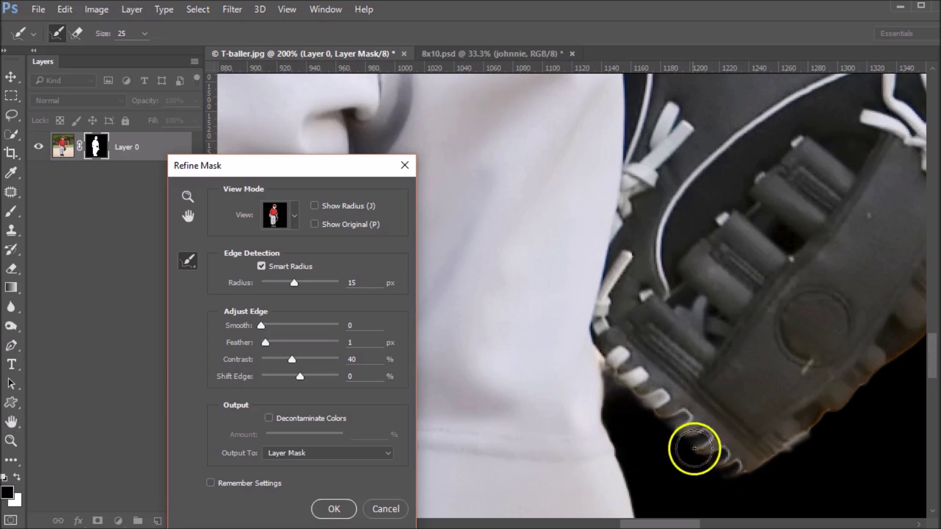
Step: Refine the mask edge along the outer trouser cuff above the shoe on the glove side
{"action": "left_click_drag", "start_coordinate": [573, 429], "coordinate": [740, 78]}
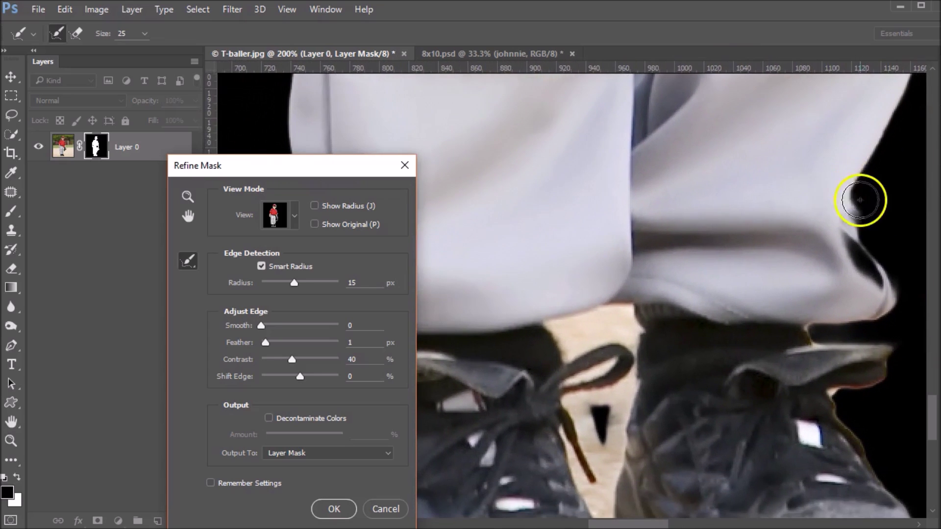
{"action": "mouse_move", "coordinate": [860, 200]}
{"action": "left_mouse_down"}
{"action": "mouse_move", "coordinate": [848, 216]}
{"action": "mouse_move", "coordinate": [886, 294]}
{"action": "mouse_move", "coordinate": [857, 284]}
{"action": "mouse_move", "coordinate": [804, 331]}
{"action": "mouse_move", "coordinate": [877, 370]}
{"action": "mouse_move", "coordinate": [851, 363]}
{"action": "mouse_move", "coordinate": [872, 350]}
{"action": "mouse_move", "coordinate": [823, 391]}
{"action": "mouse_move", "coordinate": [909, 492]}
{"action": "mouse_move", "coordinate": [859, 420]}
{"action": "mouse_move", "coordinate": [853, 330]}
{"action": "left_mouse_up"}
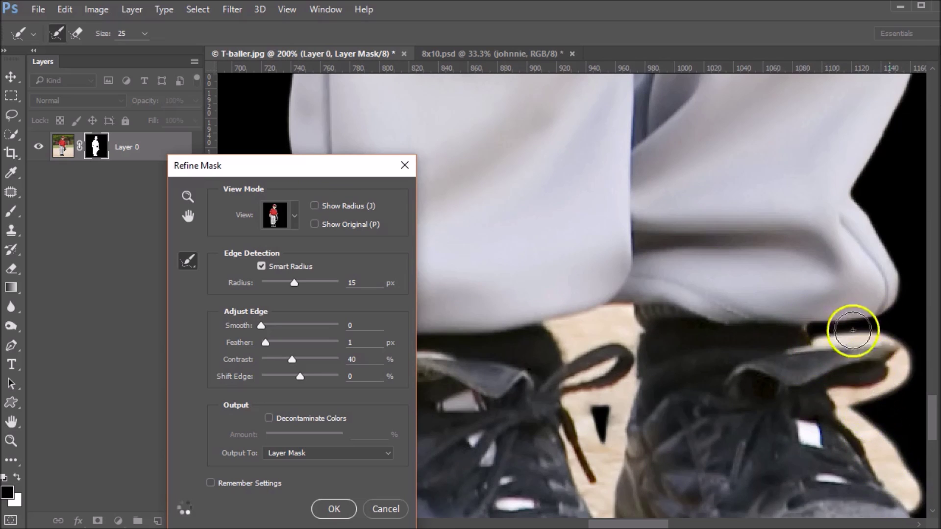
{"action": "scroll", "coordinate": [781, 309], "scroll_direction": "up", "scroll_amount": 10}
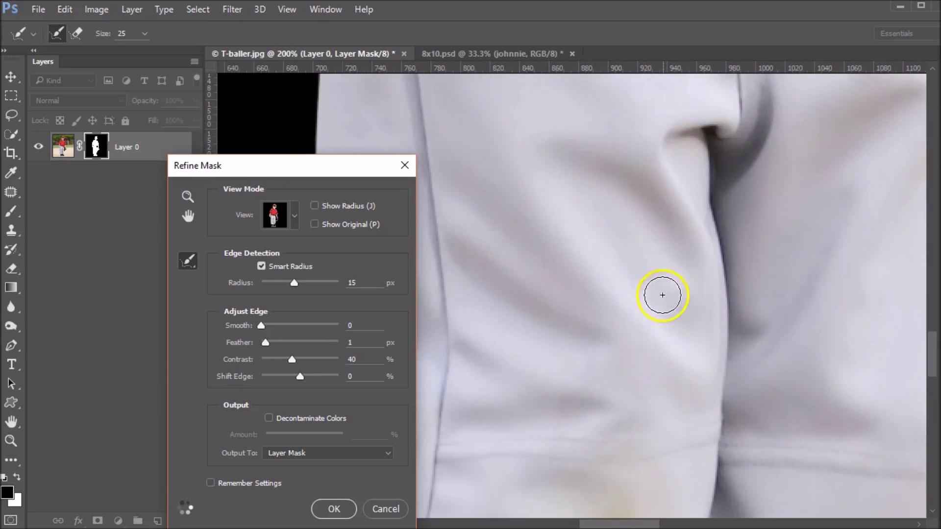
Step: Apply the refinement to the layer mask and check the cutout from a wider view
{"action": "left_click", "coordinate": [333, 509]}
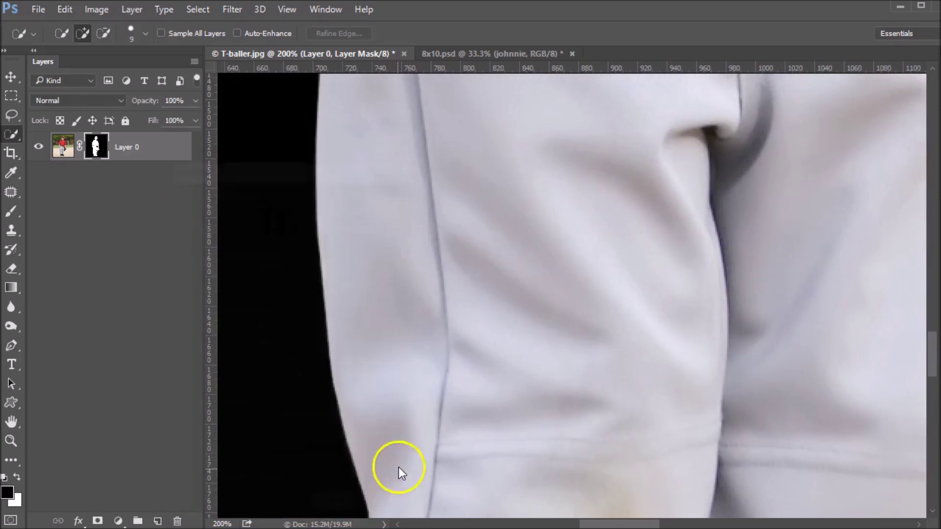
{"action": "left_click", "coordinate": [563, 193], "text": "alt"}
{"action": "left_click", "coordinate": [592, 185], "text": "alt"}
{"action": "left_click", "coordinate": [594, 185], "text": "alt"}
{"action": "left_click", "coordinate": [594, 183], "text": "alt"}
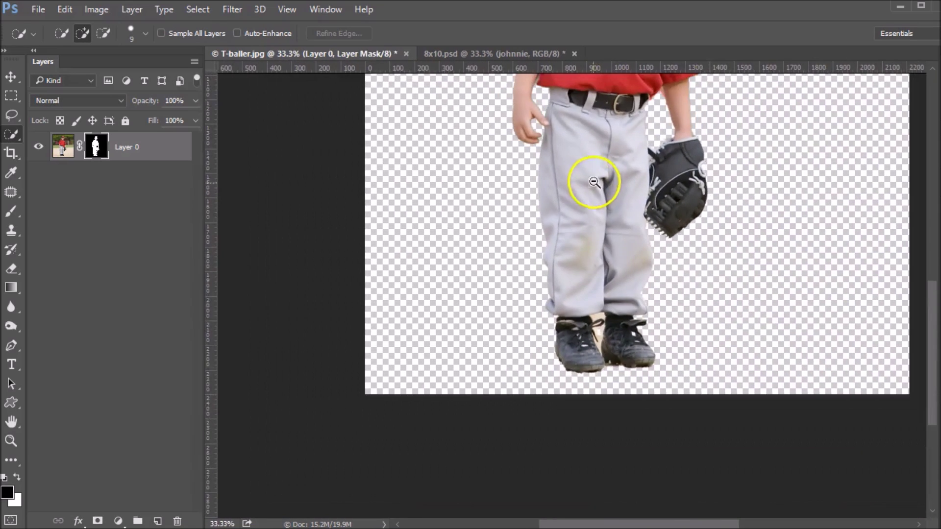
Step: Add a new layer filled with black at 100% opacity and place it beneath the boy's cutout layer
{"action": "left_click", "coordinate": [594, 183], "text": "alt"}
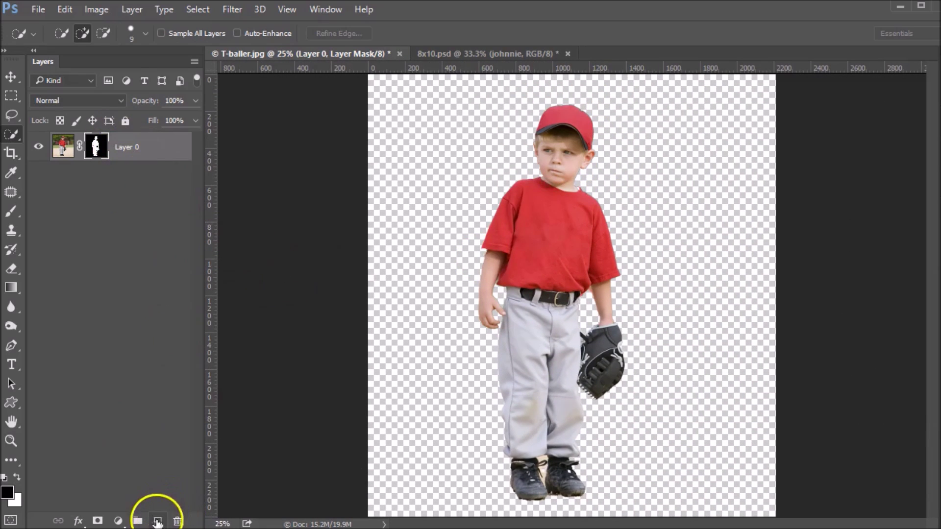
{"action": "left_click", "coordinate": [158, 521]}
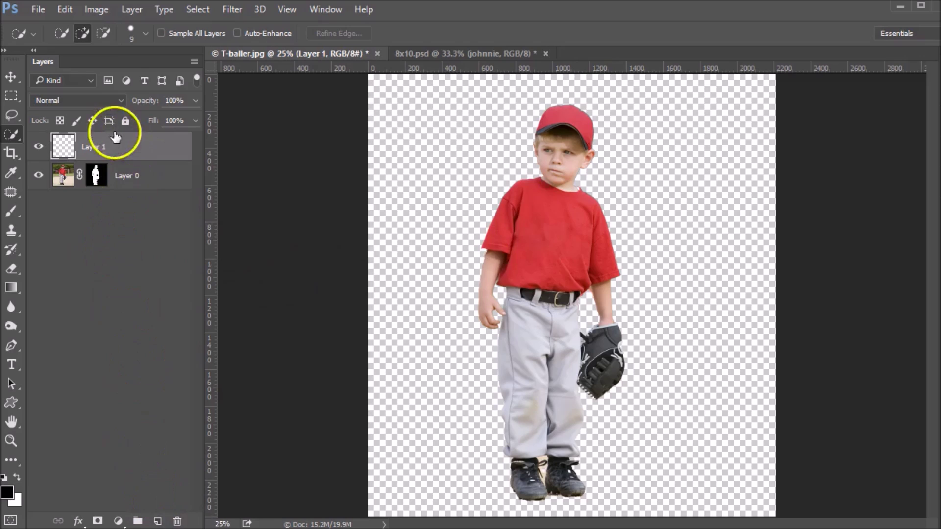
{"action": "left_click", "coordinate": [66, 11]}
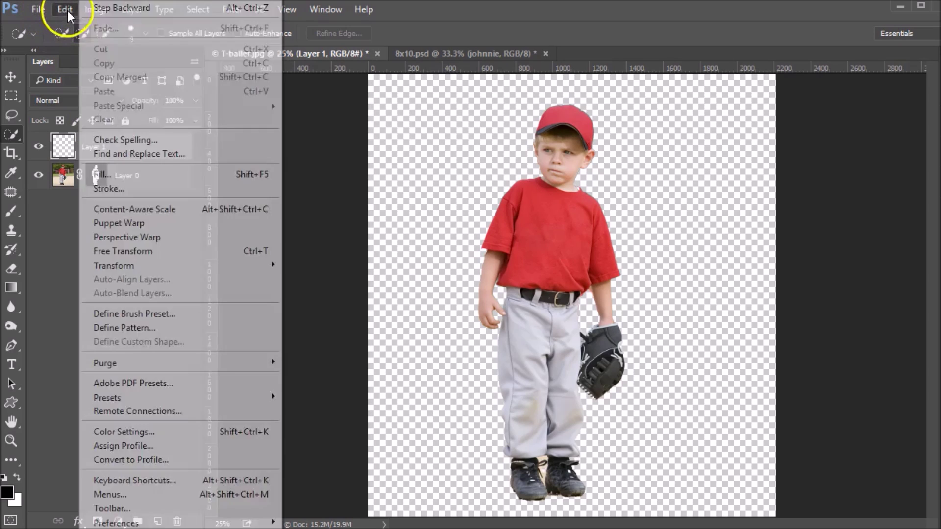
{"action": "left_click", "coordinate": [117, 171]}
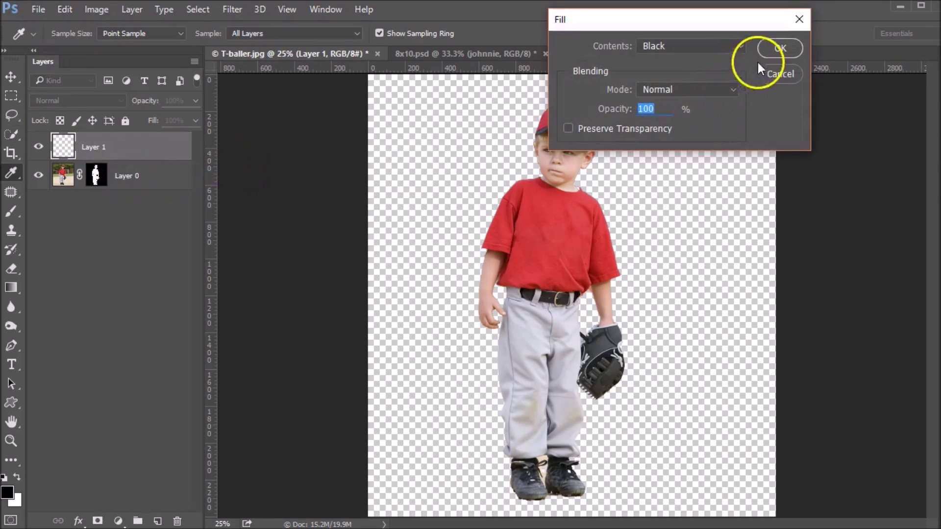
{"action": "left_click", "coordinate": [764, 47]}
{"action": "left_click_drag", "start_coordinate": [133, 152], "coordinate": [126, 190]}
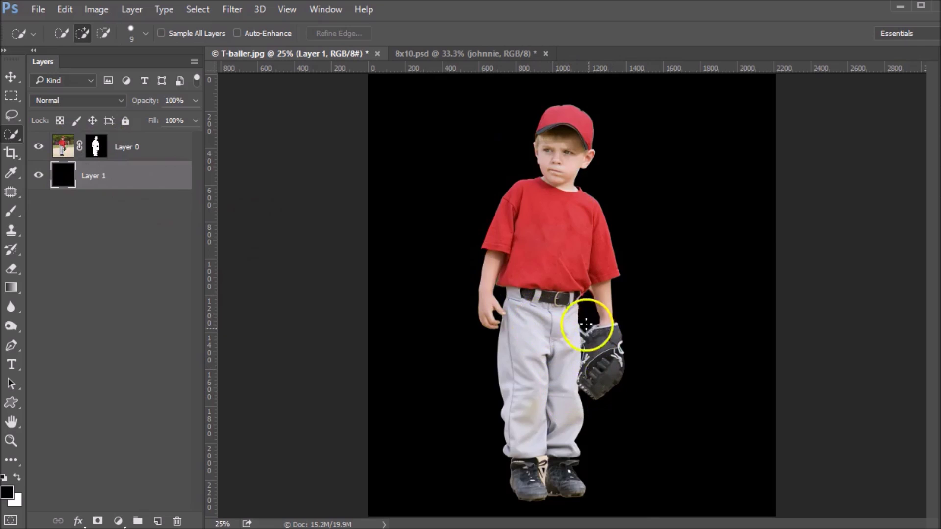
Step: Paint black on the boy's layer mask with a soft brush to remove the leftover fringe between the shirt and the inner arm
{"action": "left_click", "coordinate": [594, 341], "text": "ctrl"}
{"action": "left_click", "coordinate": [591, 341], "text": "ctrl"}
{"action": "left_click", "coordinate": [591, 341], "text": "ctrl"}
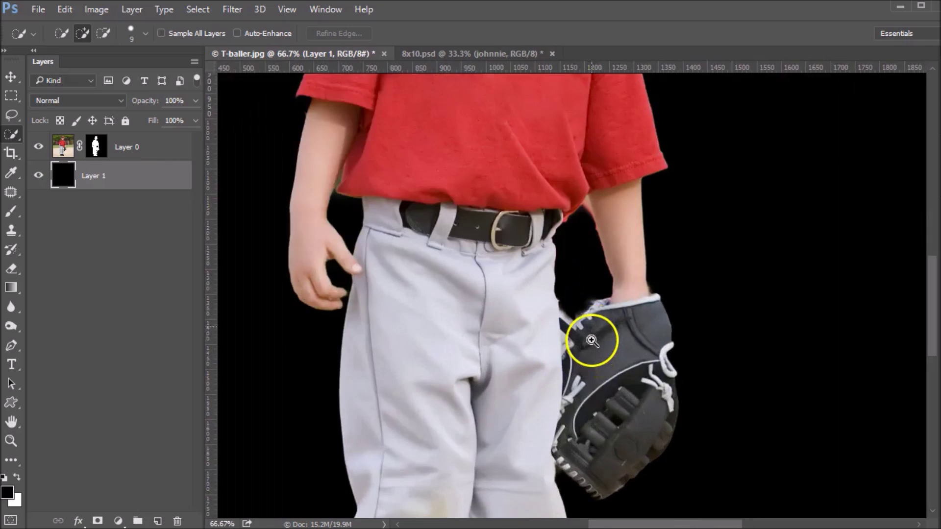
{"action": "left_click", "coordinate": [591, 341], "text": "ctrl"}
{"action": "scroll", "coordinate": [601, 288], "scroll_direction": "up", "scroll_amount": 1}
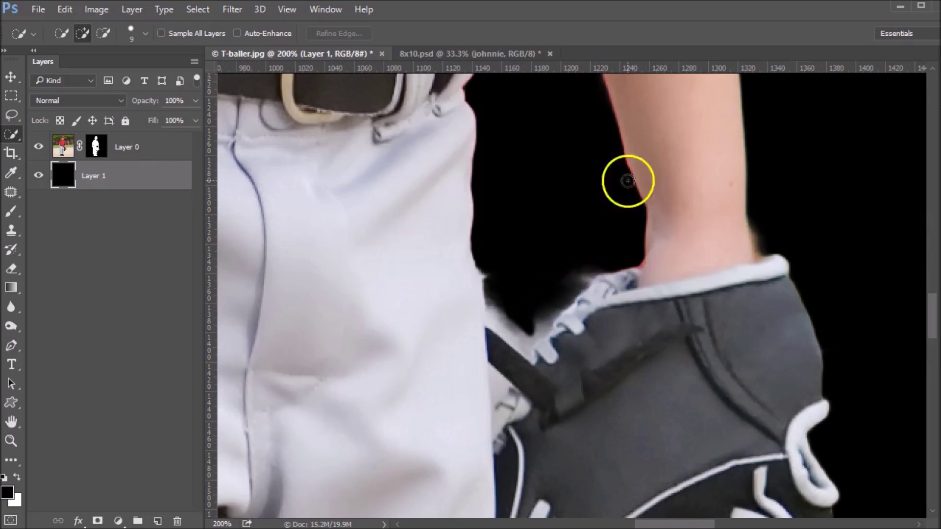
{"action": "left_click_drag", "start_coordinate": [641, 212], "coordinate": [643, 310]}
{"action": "left_click", "coordinate": [98, 153]}
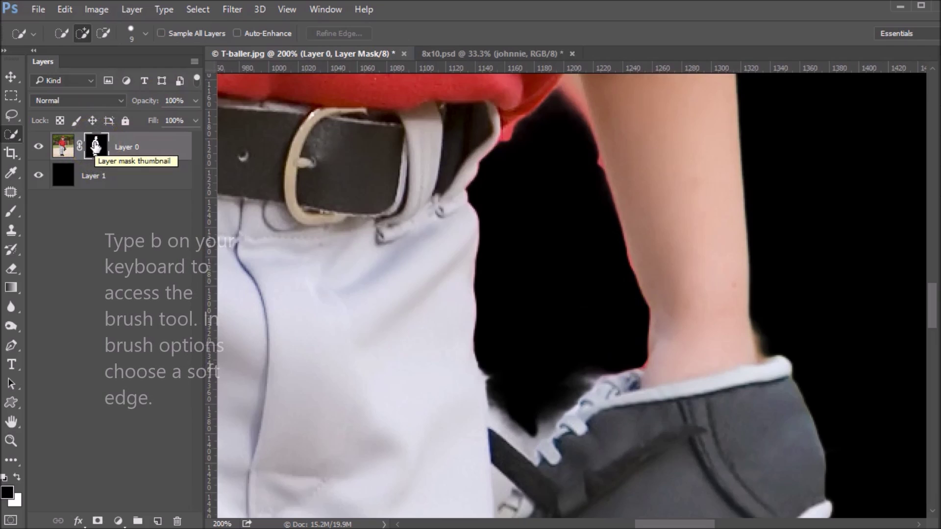
{"action": "left_click", "coordinate": [10, 209]}
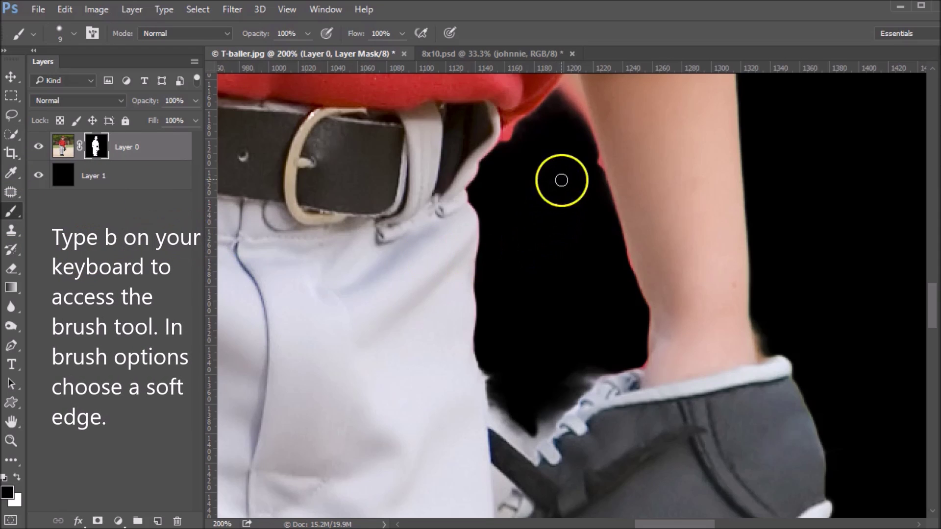
{"action": "left_click_drag", "start_coordinate": [619, 126], "coordinate": [618, 171]}
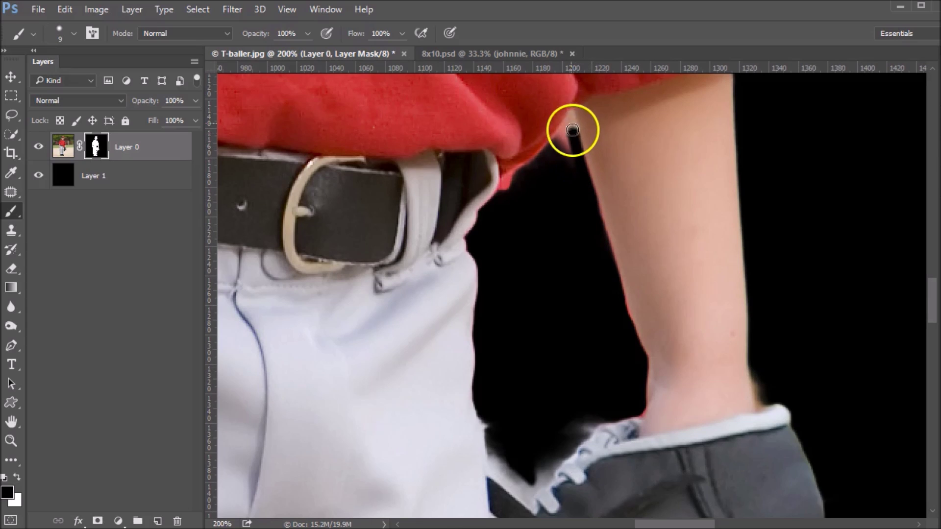
{"action": "mouse_move", "coordinate": [564, 126]}
{"action": "left_mouse_down"}
{"action": "mouse_move", "coordinate": [505, 180]}
{"action": "mouse_move", "coordinate": [496, 205]}
{"action": "mouse_move", "coordinate": [526, 213]}
{"action": "mouse_move", "coordinate": [513, 181]}
{"action": "mouse_move", "coordinate": [566, 133]}
{"action": "mouse_move", "coordinate": [569, 153]}
{"action": "mouse_move", "coordinate": [558, 148]}
{"action": "mouse_move", "coordinate": [542, 177]}
{"action": "left_mouse_up"}
{"action": "key", "text": "ctrl+z"}
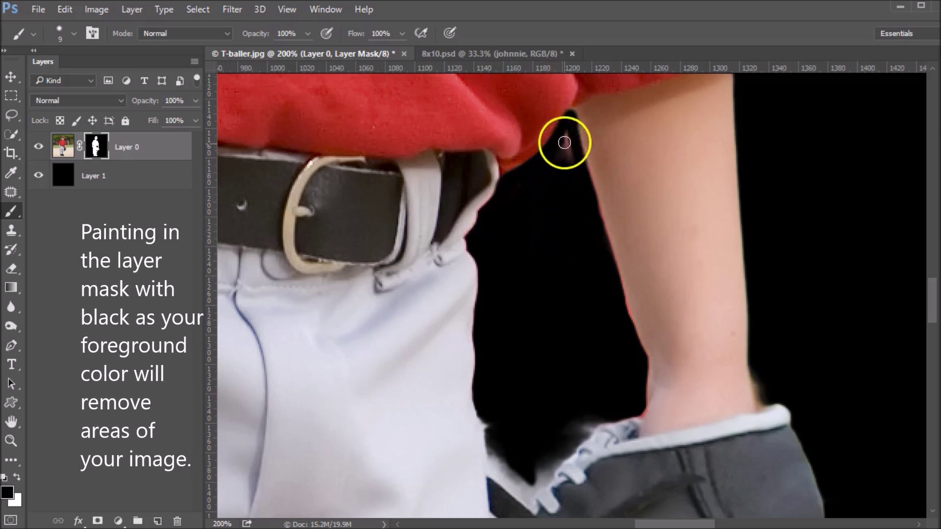
{"action": "mouse_move", "coordinate": [571, 141]}
{"action": "left_mouse_down"}
{"action": "mouse_move", "coordinate": [517, 199]}
{"action": "mouse_move", "coordinate": [557, 157]}
{"action": "left_mouse_up"}
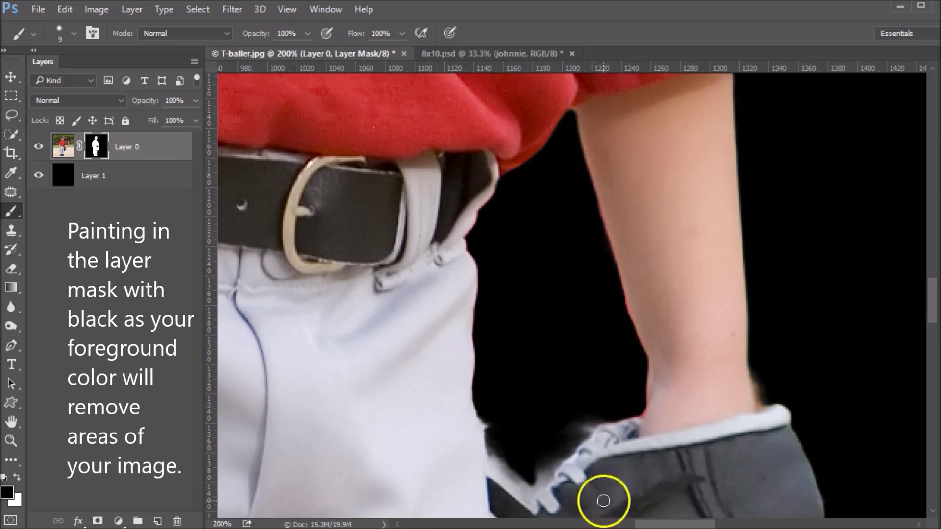
Step: Paint black on the mask to clear the halo between the trousers and the glove's top laces and beside the wrist
{"action": "key", "text": "space"}
{"action": "left_click_drag", "start_coordinate": [598, 367], "coordinate": [596, 242]}
{"action": "left_click_drag", "start_coordinate": [606, 281], "coordinate": [525, 368]}
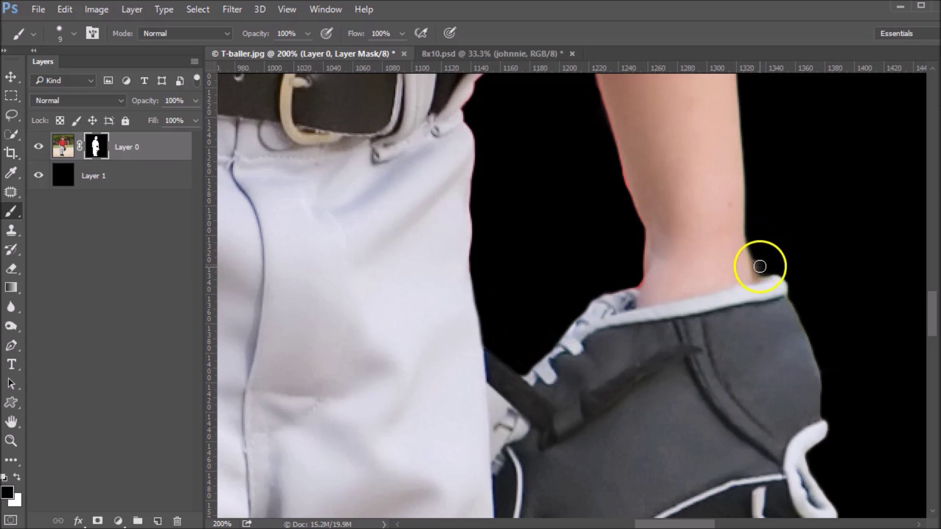
Step: Paint white on the layer mask to restore the white lacing along the bottom edge of the baseball glove
{"action": "left_click_drag", "start_coordinate": [675, 442], "coordinate": [685, 130]}
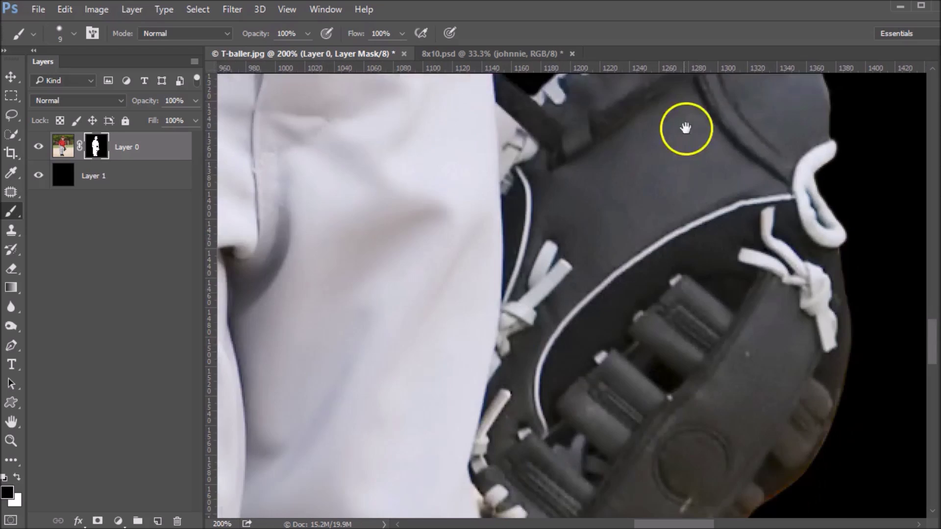
{"action": "left_click_drag", "start_coordinate": [661, 256], "coordinate": [583, 130]}
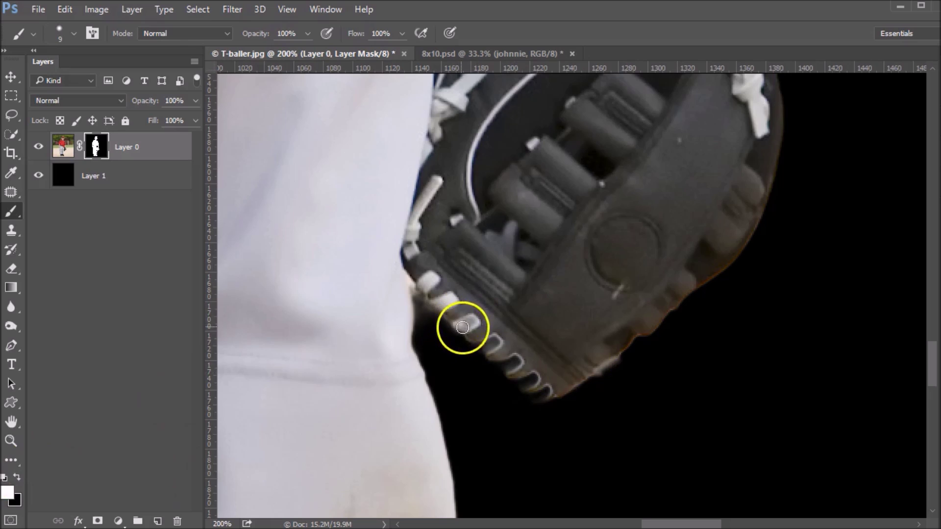
{"action": "mouse_move", "coordinate": [521, 382]}
{"action": "left_mouse_down"}
{"action": "mouse_move", "coordinate": [545, 393]}
{"action": "mouse_move", "coordinate": [487, 344]}
{"action": "mouse_move", "coordinate": [417, 253]}
{"action": "mouse_move", "coordinate": [508, 348]}
{"action": "left_mouse_up"}
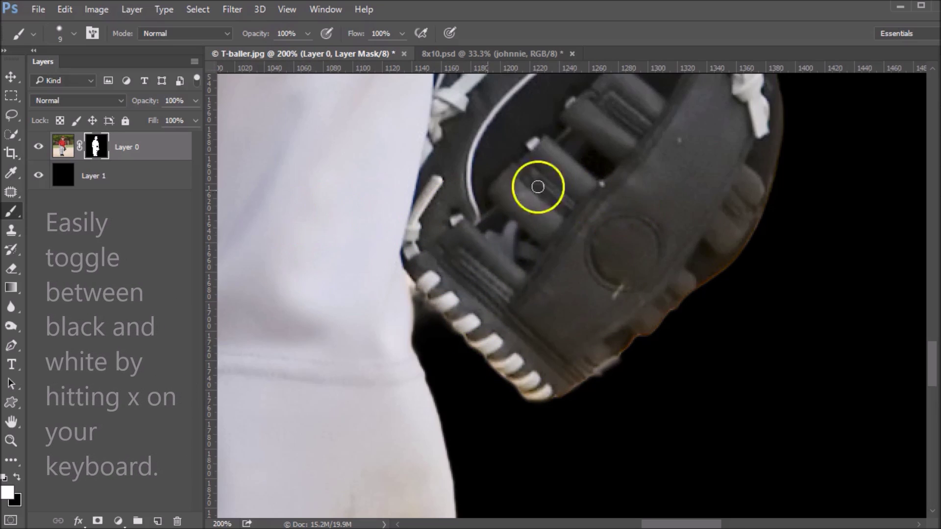
Step: Copy the masked boy layer from T-baller.jpg into the 8x10.psd template with the Move tool
{"action": "left_click", "coordinate": [332, 166], "text": "alt"}
{"action": "left_click", "coordinate": [332, 166], "text": "alt"}
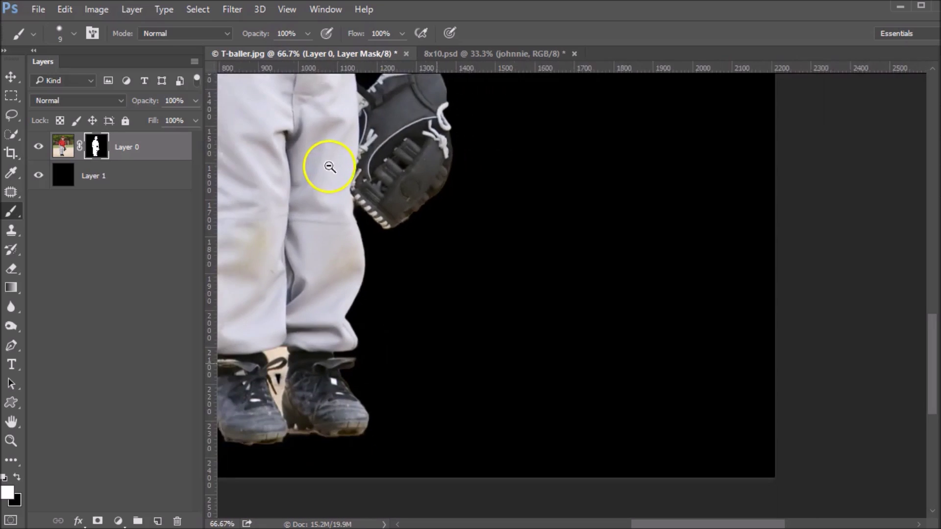
{"action": "left_click", "coordinate": [332, 167], "text": "alt"}
{"action": "left_click", "coordinate": [305, 159], "text": "alt"}
{"action": "left_click_drag", "start_coordinate": [371, 171], "coordinate": [636, 306]}
{"action": "left_click", "coordinate": [306, 159], "text": "ctrl+alt"}
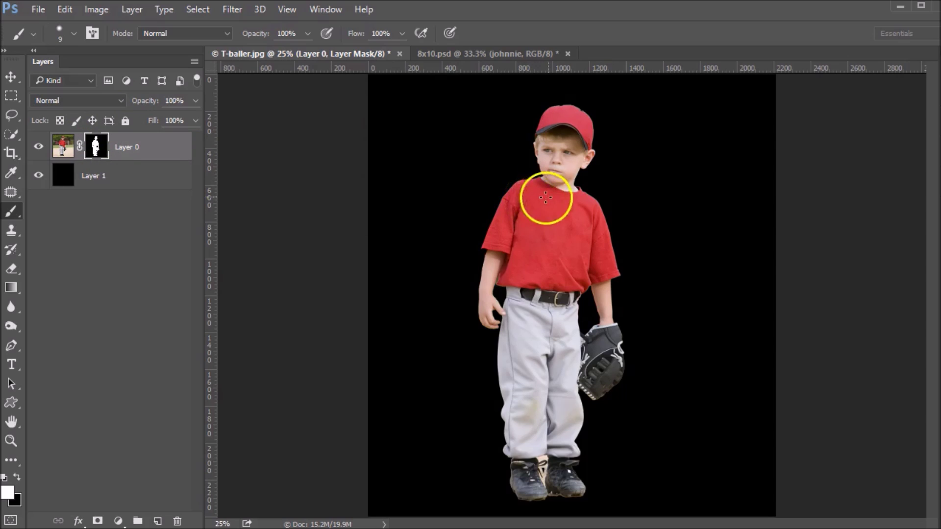
{"action": "left_click", "coordinate": [9, 77]}
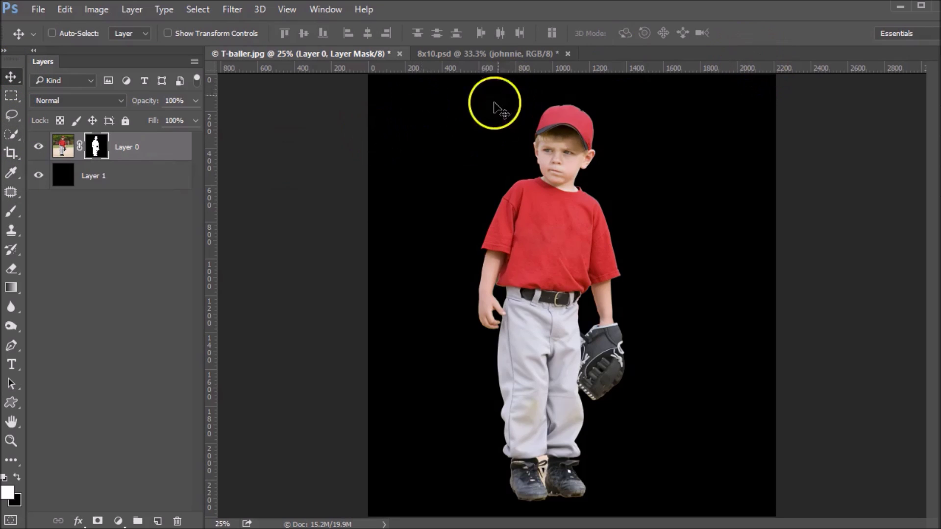
{"action": "left_click", "coordinate": [485, 54]}
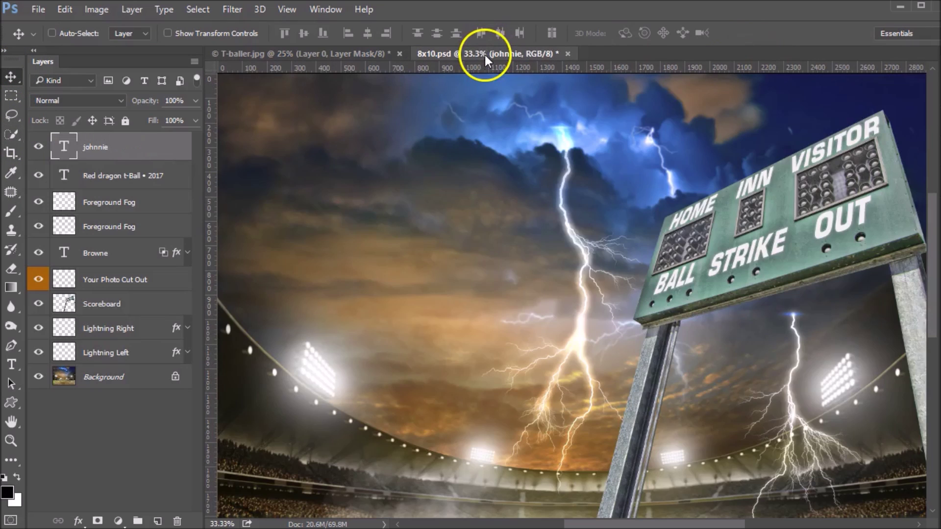
{"action": "left_click", "coordinate": [574, 214], "text": "ctrl+alt"}
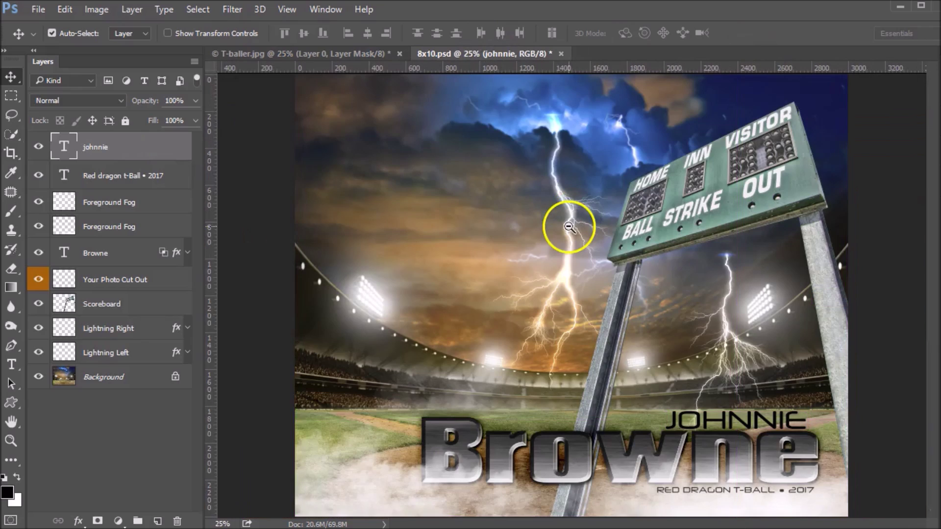
{"action": "left_click", "coordinate": [313, 52]}
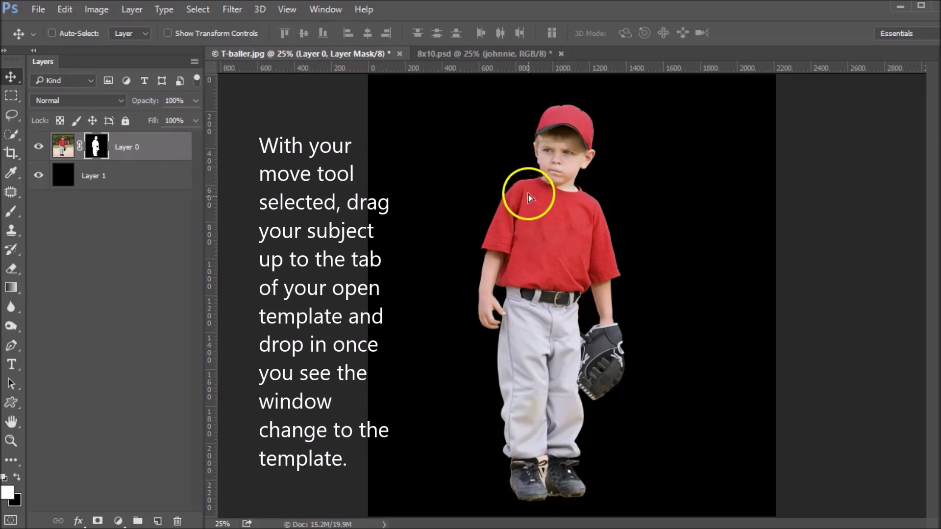
{"action": "left_click_drag", "start_coordinate": [528, 195], "coordinate": [511, 246]}
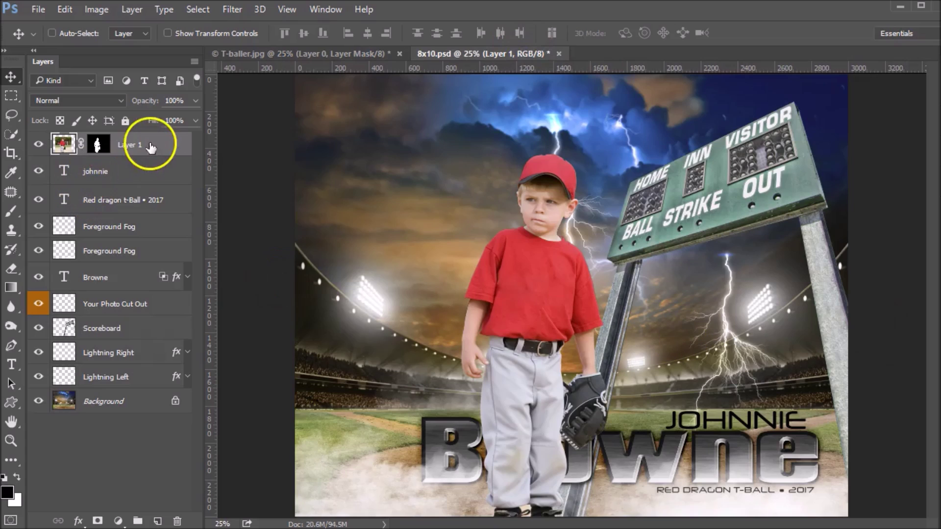
Step: Move the boy's layer directly above the Your Photo Cut Out layer and shift the boy left, away from the scoreboard
{"action": "left_click_drag", "start_coordinate": [147, 145], "coordinate": [117, 288]}
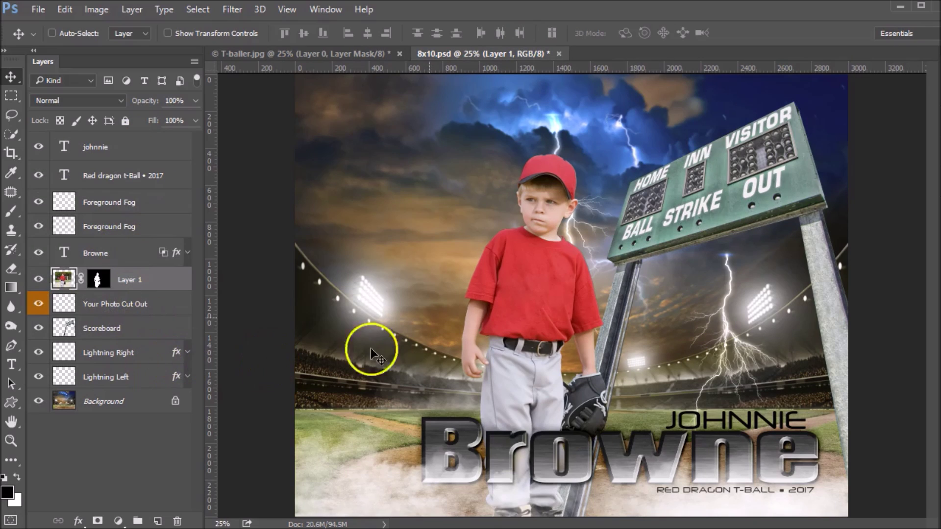
{"action": "left_click_drag", "start_coordinate": [525, 324], "coordinate": [465, 318]}
Step: Scale the boy up proportionally to about 118.5% and move him slightly up and to the right in the template
{"action": "key", "text": "ctrl+t"}
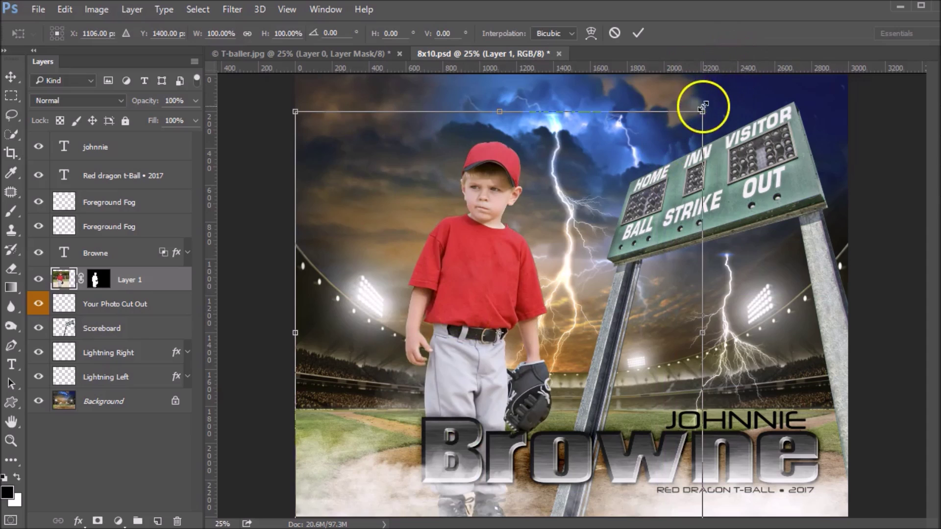
{"action": "left_click_drag", "start_coordinate": [702, 112], "coordinate": [740, 75]}
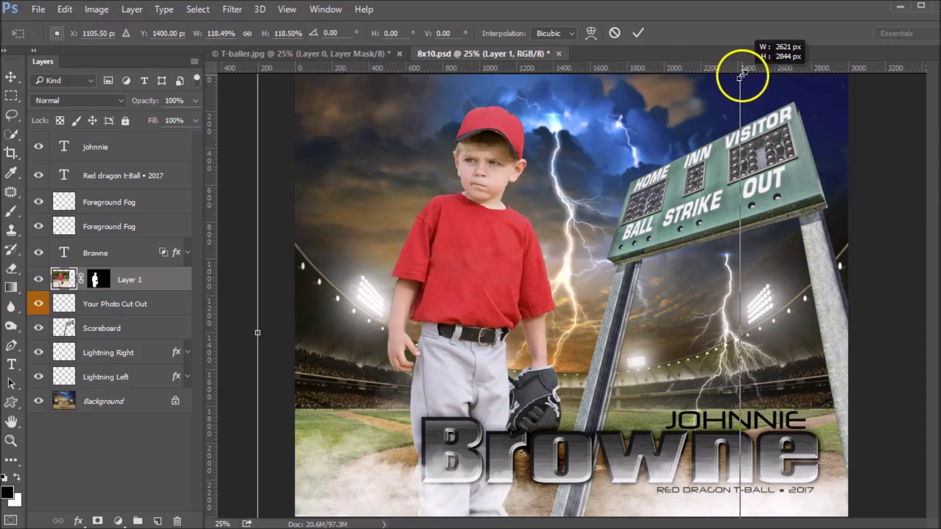
{"action": "left_click_drag", "start_coordinate": [451, 211], "coordinate": [477, 215]}
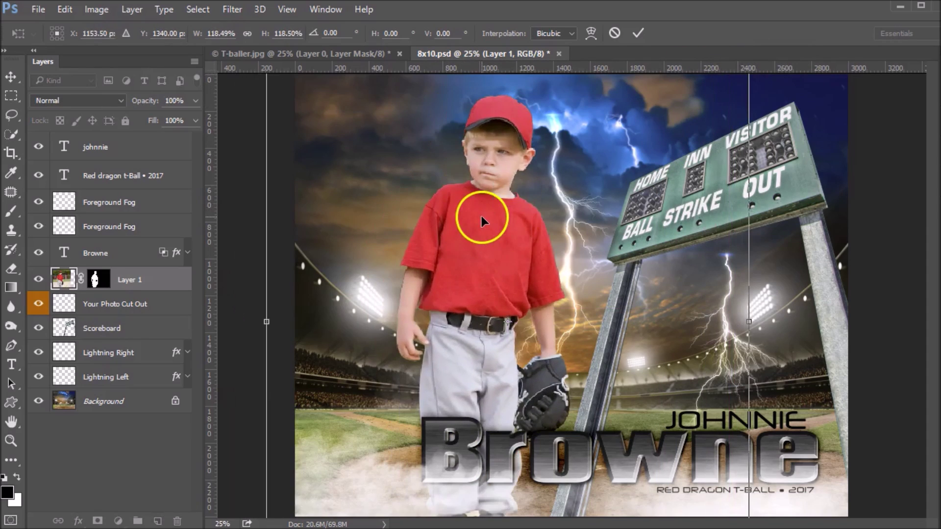
{"action": "double_click", "coordinate": [503, 257]}
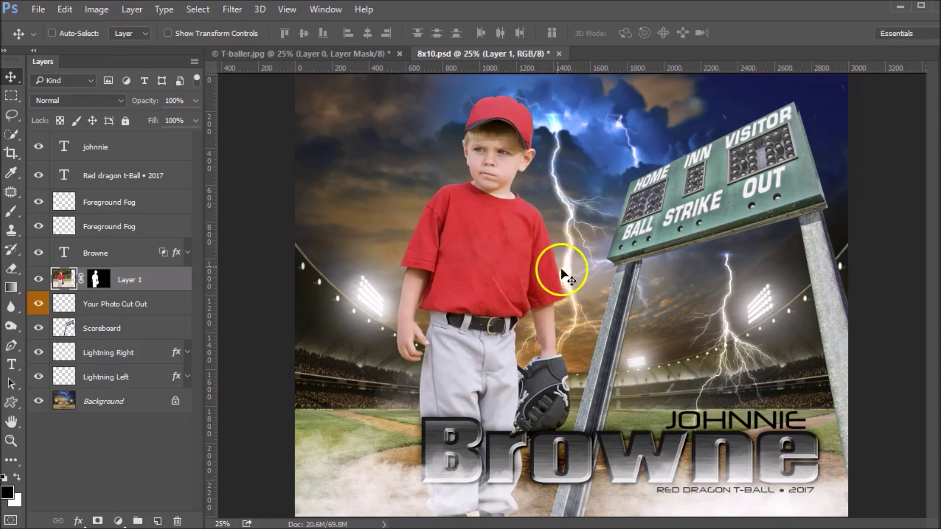